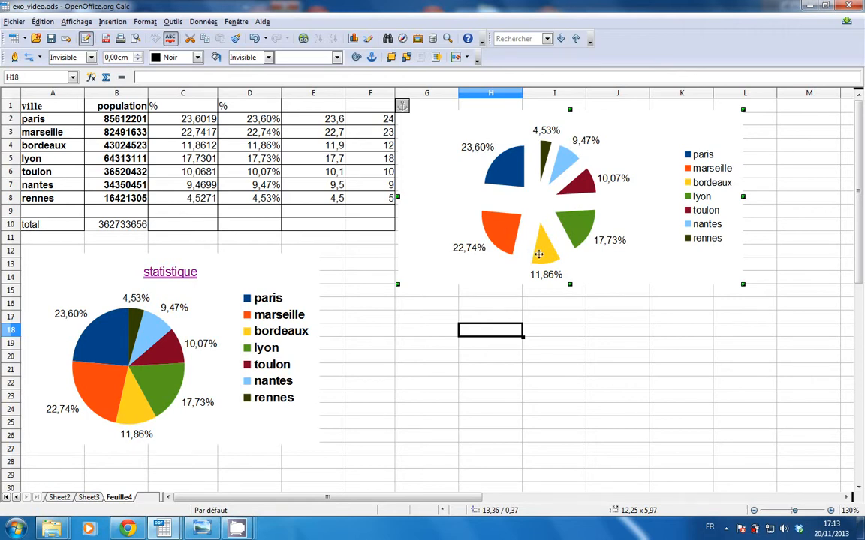
Open the exploded pie chart for editing and select its blue paris slice.
{"action": "double_click", "coordinate": [694, 165]}
{"action": "left_click", "coordinate": [545, 113]}
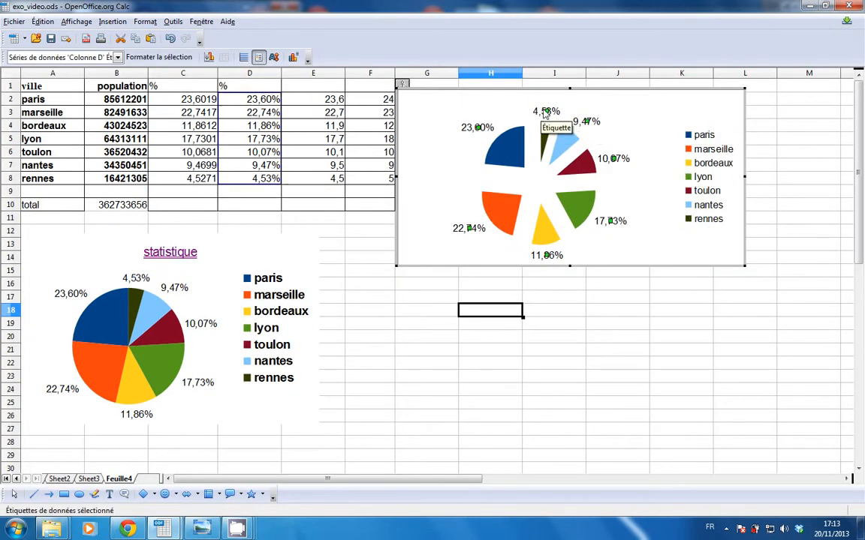
{"action": "left_click", "coordinate": [512, 144]}
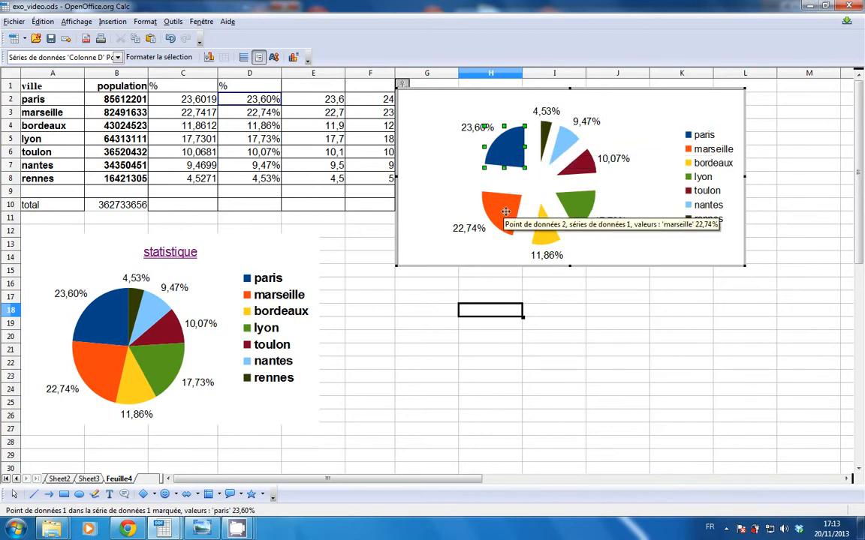
{"action": "key", "text": "ctrl+1"}
{"action": "left_click", "coordinate": [464, 114]}
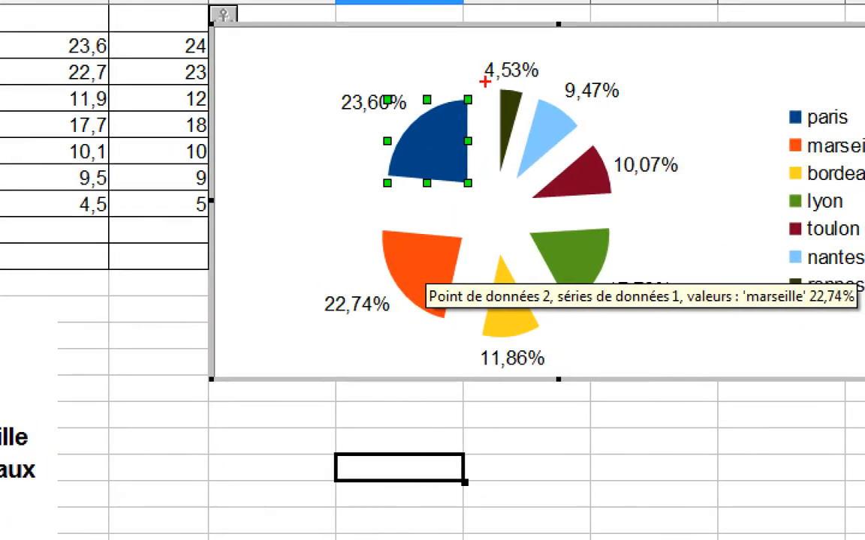
{"action": "mouse_move", "coordinate": [484, 82]}
{"action": "left_mouse_down"}
{"action": "mouse_move", "coordinate": [443, 73]}
{"action": "mouse_move", "coordinate": [342, 146]}
{"action": "mouse_move", "coordinate": [397, 213]}
{"action": "mouse_move", "coordinate": [488, 120]}
{"action": "mouse_move", "coordinate": [482, 73]}
{"action": "left_mouse_up"}
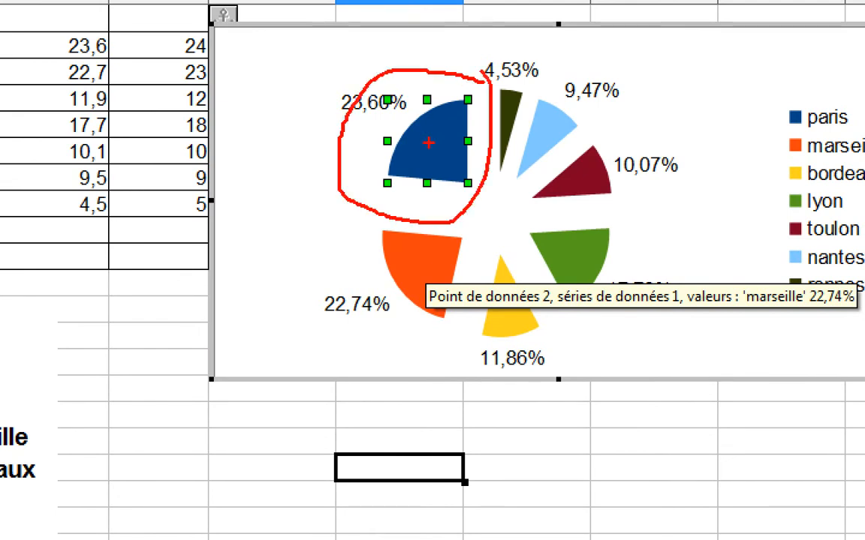
{"action": "mouse_move", "coordinate": [469, 231]}
{"action": "left_mouse_down"}
{"action": "mouse_move", "coordinate": [349, 214]}
{"action": "mouse_move", "coordinate": [406, 340]}
{"action": "mouse_move", "coordinate": [460, 315]}
{"action": "mouse_move", "coordinate": [453, 236]}
{"action": "mouse_move", "coordinate": [480, 330]}
{"action": "mouse_move", "coordinate": [507, 237]}
{"action": "left_mouse_up"}
{"action": "mouse_move", "coordinate": [481, 298]}
{"action": "left_mouse_down"}
{"action": "mouse_move", "coordinate": [506, 236]}
{"action": "mouse_move", "coordinate": [583, 209]}
{"action": "mouse_move", "coordinate": [643, 318]}
{"action": "mouse_move", "coordinate": [522, 217]}
{"action": "left_mouse_up"}
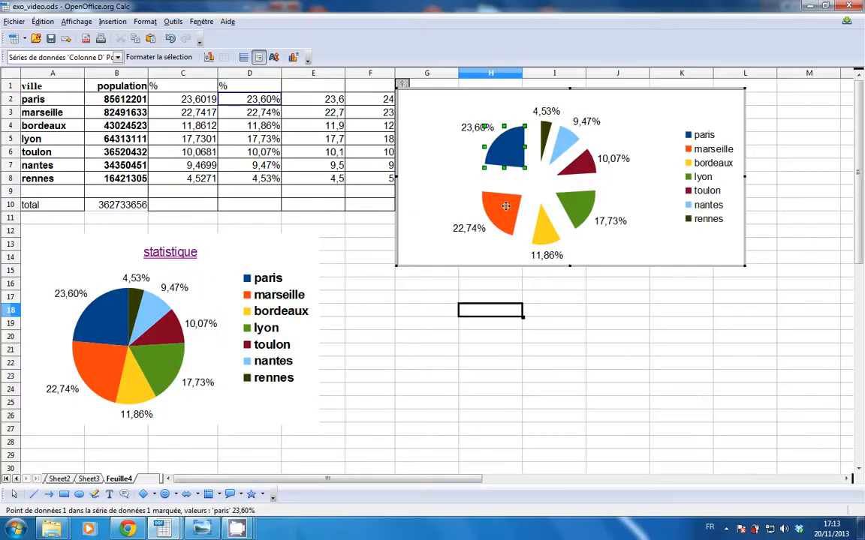
{"action": "right_click", "coordinate": [438, 170]}
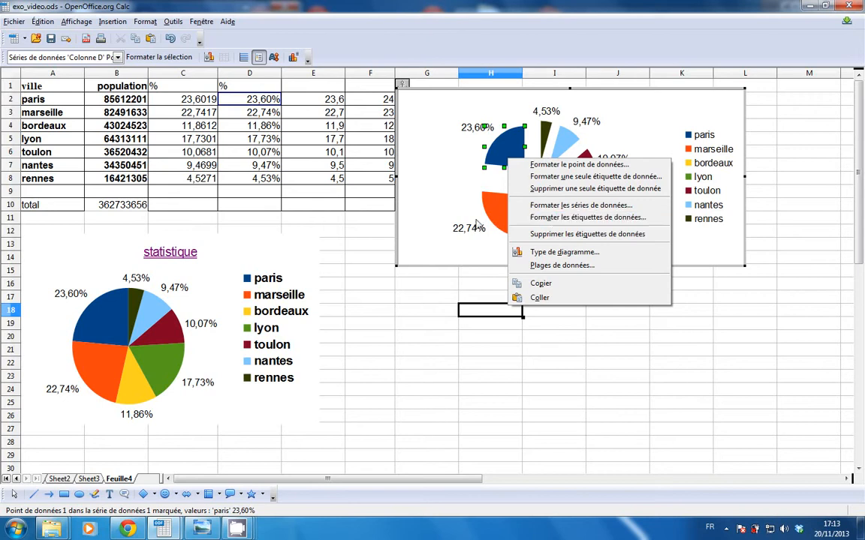
{"action": "left_click", "coordinate": [429, 201]}
Select all data labels of the exploded pie chart and open their formatting settings.
{"action": "left_click", "coordinate": [473, 131]}
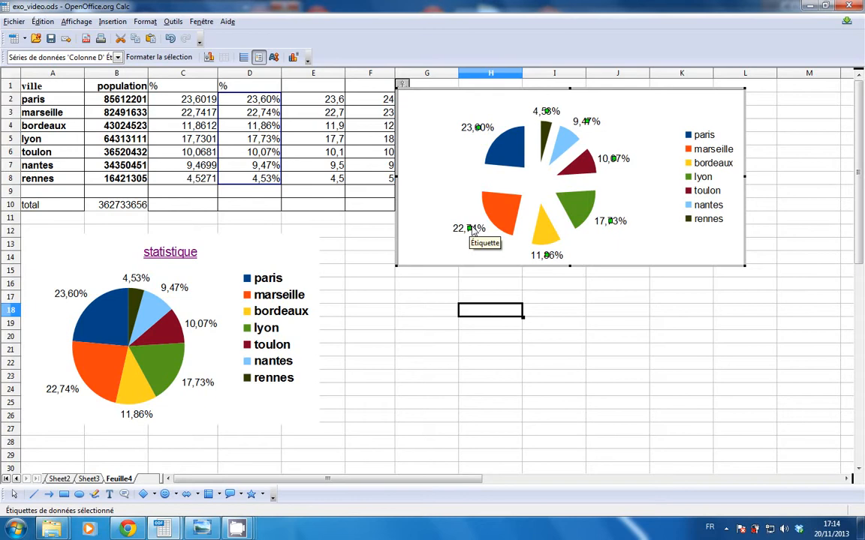
{"action": "left_click", "coordinate": [159, 57]}
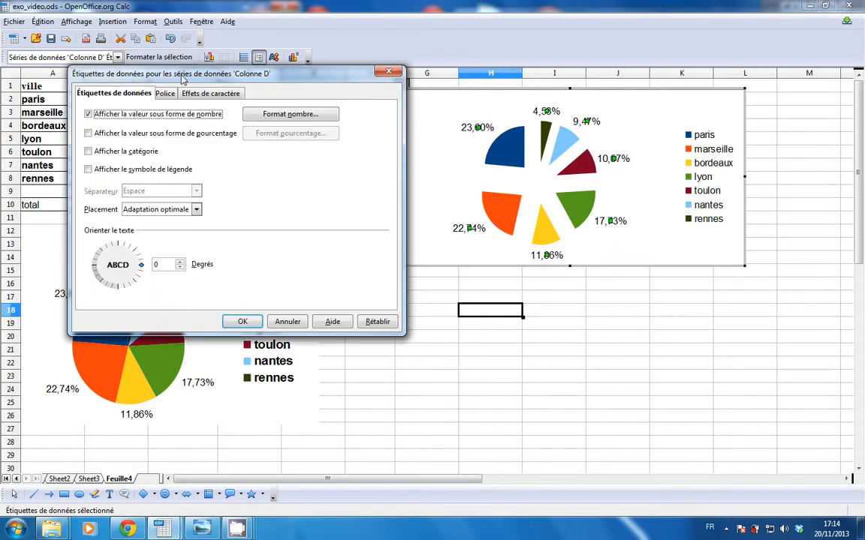
{"action": "left_click_drag", "start_coordinate": [184, 75], "coordinate": [172, 66]}
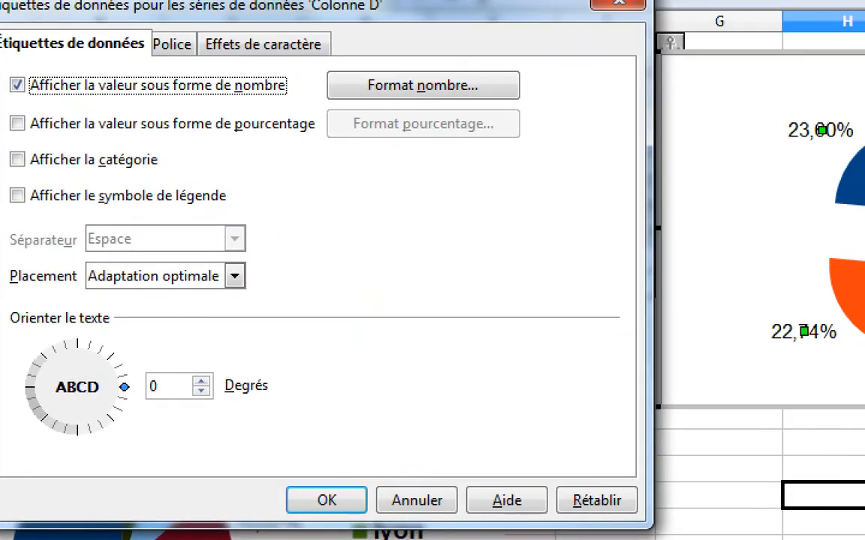
{"action": "left_click", "coordinate": [432, 256]}
{"action": "mouse_move", "coordinate": [186, 24]}
{"action": "left_mouse_down"}
{"action": "mouse_move", "coordinate": [143, 60]}
{"action": "mouse_move", "coordinate": [196, 69]}
{"action": "mouse_move", "coordinate": [187, 35]}
{"action": "left_mouse_up"}
{"action": "mouse_move", "coordinate": [346, 39]}
{"action": "left_mouse_down"}
{"action": "mouse_move", "coordinate": [287, 35]}
{"action": "mouse_move", "coordinate": [206, 67]}
{"action": "mouse_move", "coordinate": [365, 53]}
{"action": "left_mouse_up"}
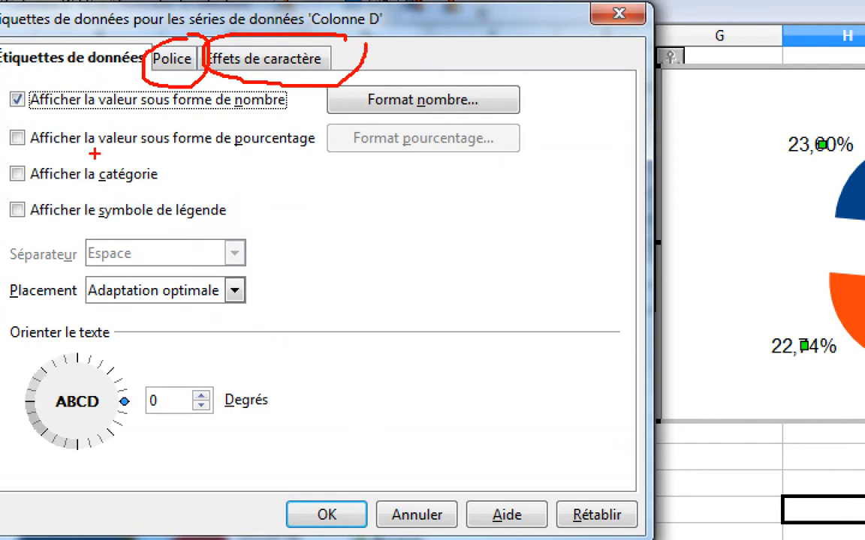
{"action": "mouse_move", "coordinate": [173, 155]}
{"action": "left_mouse_down"}
{"action": "mouse_move", "coordinate": [2, 157]}
{"action": "mouse_move", "coordinate": [139, 192]}
{"action": "mouse_move", "coordinate": [184, 175]}
{"action": "mouse_move", "coordinate": [353, 158]}
{"action": "left_mouse_up"}
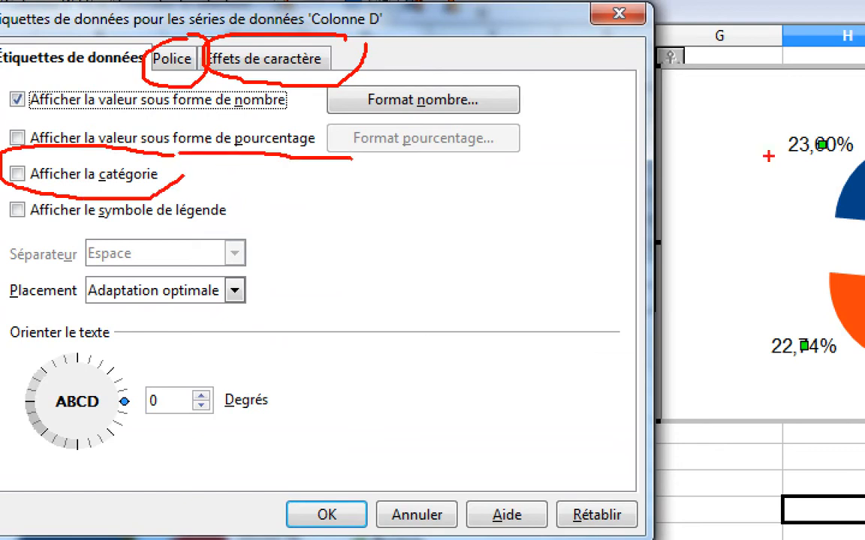
{"action": "mouse_move", "coordinate": [851, 119]}
{"action": "left_mouse_down"}
{"action": "mouse_move", "coordinate": [760, 107]}
{"action": "mouse_move", "coordinate": [719, 162]}
{"action": "mouse_move", "coordinate": [850, 159]}
{"action": "left_mouse_up"}
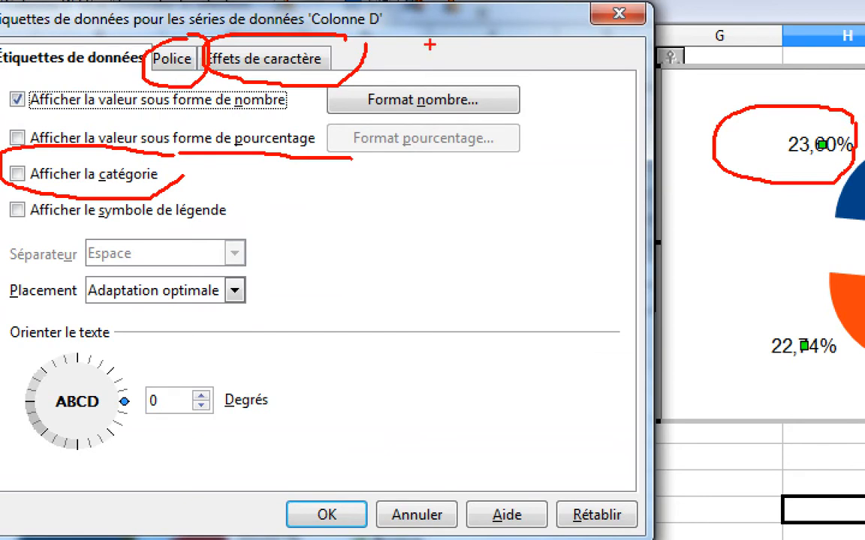
{"action": "mouse_move", "coordinate": [402, 2]}
{"action": "left_mouse_down"}
{"action": "mouse_move", "coordinate": [331, 36]}
{"action": "mouse_move", "coordinate": [262, 3]}
{"action": "mouse_move", "coordinate": [383, 9]}
{"action": "left_mouse_up"}
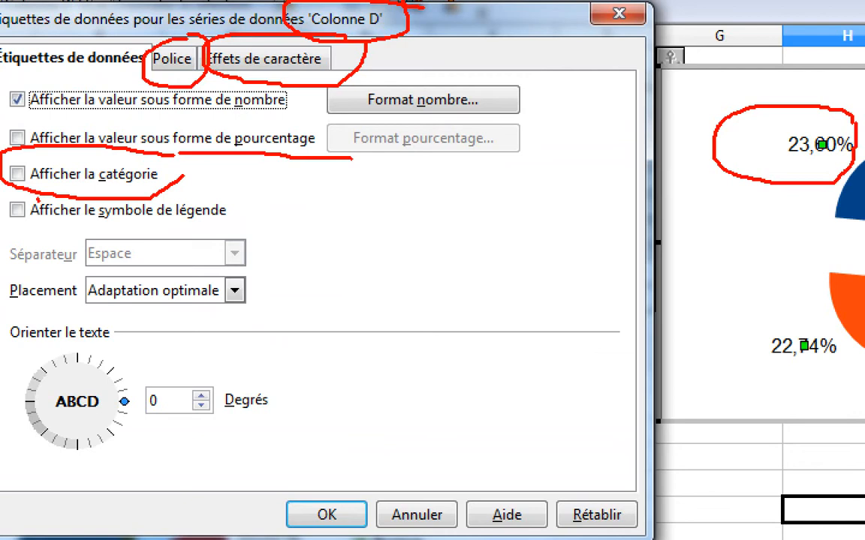
{"action": "mouse_move", "coordinate": [2, 180]}
{"action": "left_mouse_down"}
{"action": "mouse_move", "coordinate": [13, 226]}
{"action": "mouse_move", "coordinate": [43, 217]}
{"action": "mouse_move", "coordinate": [45, 202]}
{"action": "left_mouse_up"}
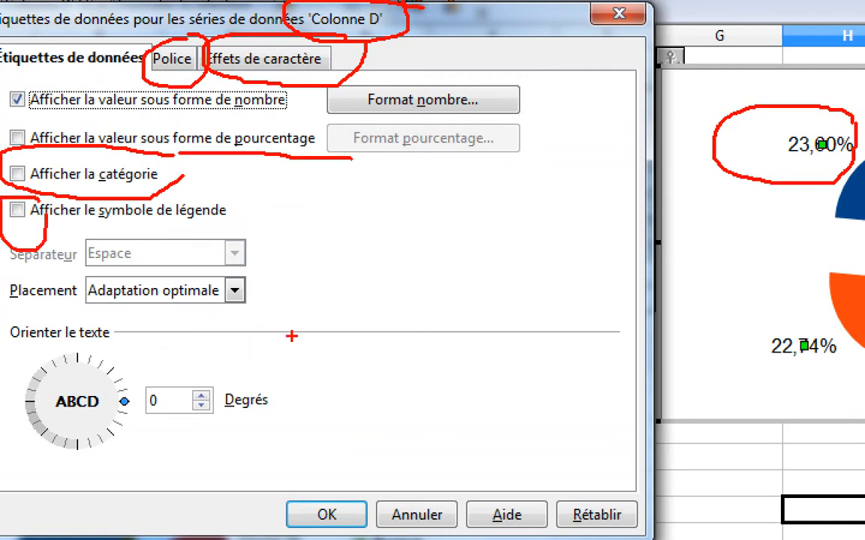
{"action": "mouse_move", "coordinate": [189, 318]}
{"action": "left_mouse_down"}
{"action": "mouse_move", "coordinate": [298, 335]}
{"action": "mouse_move", "coordinate": [64, 311]}
{"action": "mouse_move", "coordinate": [15, 319]}
{"action": "mouse_move", "coordinate": [6, 383]}
{"action": "mouse_move", "coordinate": [37, 454]}
{"action": "mouse_move", "coordinate": [218, 467]}
{"action": "mouse_move", "coordinate": [298, 391]}
{"action": "mouse_move", "coordinate": [296, 336]}
{"action": "left_mouse_up"}
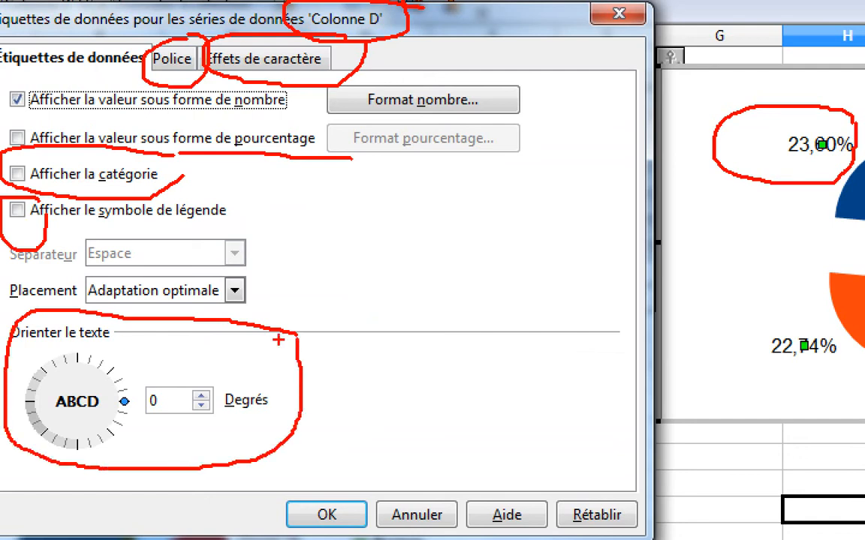
{"action": "mouse_move", "coordinate": [165, 343]}
{"action": "left_mouse_down"}
{"action": "mouse_move", "coordinate": [120, 369]}
{"action": "mouse_move", "coordinate": [109, 359]}
{"action": "mouse_move", "coordinate": [105, 391]}
{"action": "mouse_move", "coordinate": [171, 375]}
{"action": "left_mouse_up"}
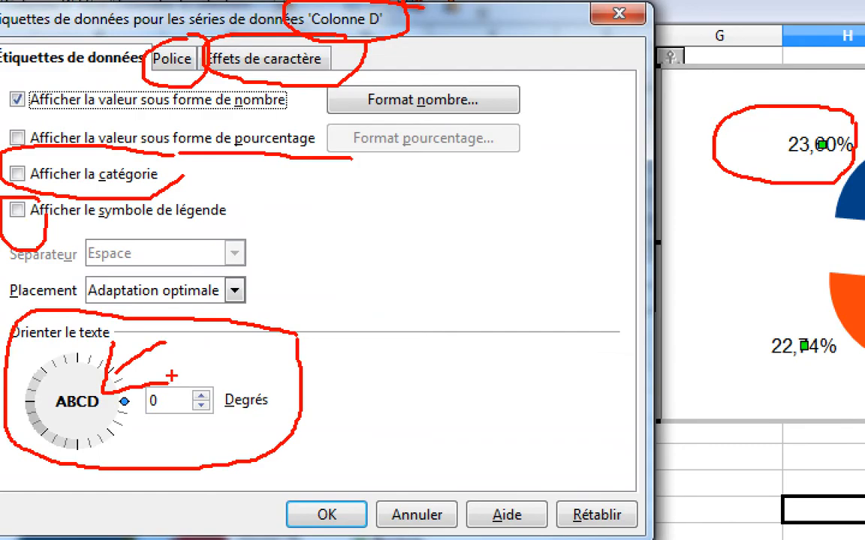
{"action": "key", "text": "Escape"}
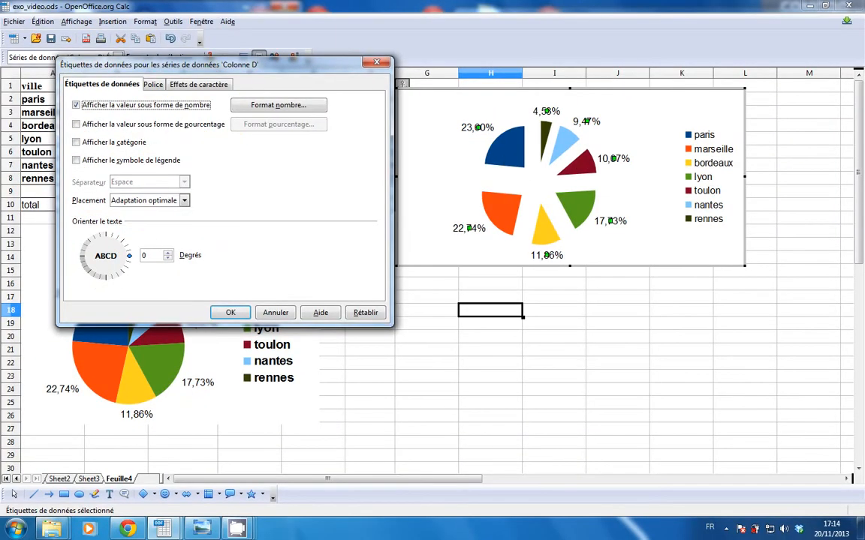
Show the category and legend symbol in the data labels and rotate their text to 15 degrees.
{"action": "left_click", "coordinate": [84, 146]}
{"action": "left_click", "coordinate": [77, 160]}
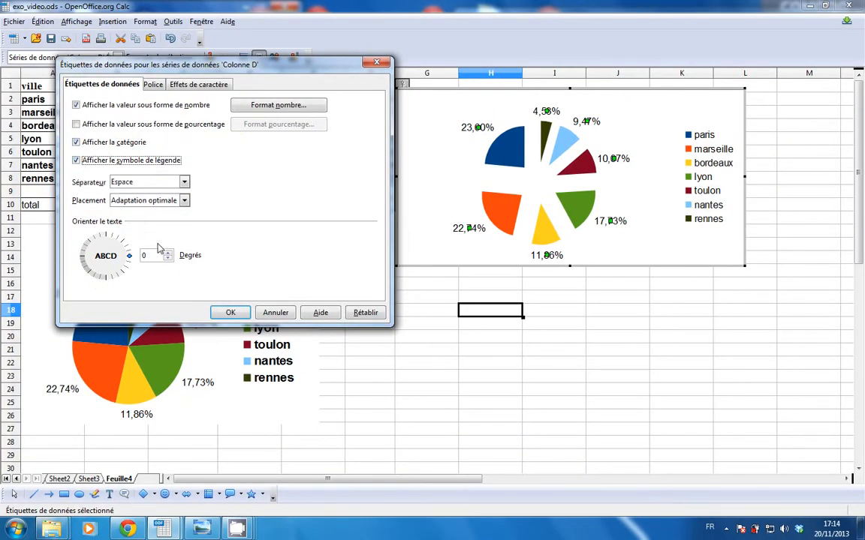
{"action": "left_click", "coordinate": [168, 253]}
{"action": "left_click", "coordinate": [168, 254]}
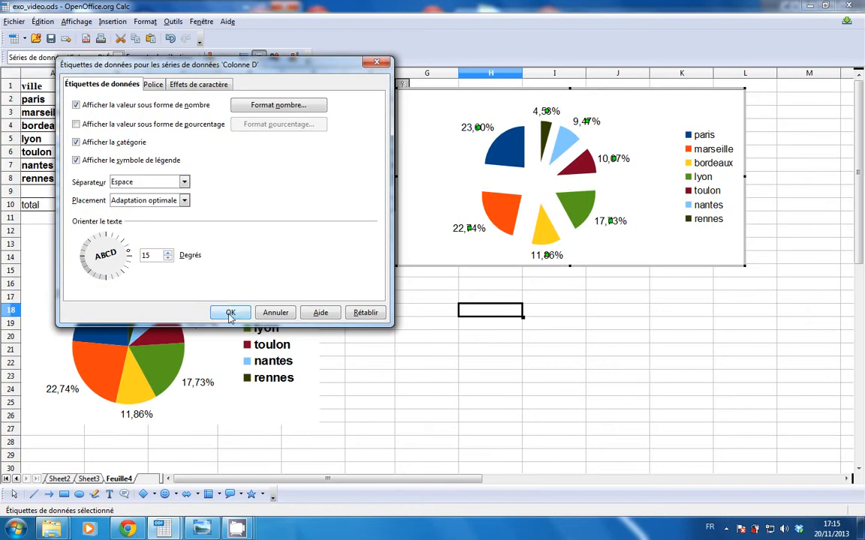
{"action": "left_click", "coordinate": [231, 312]}
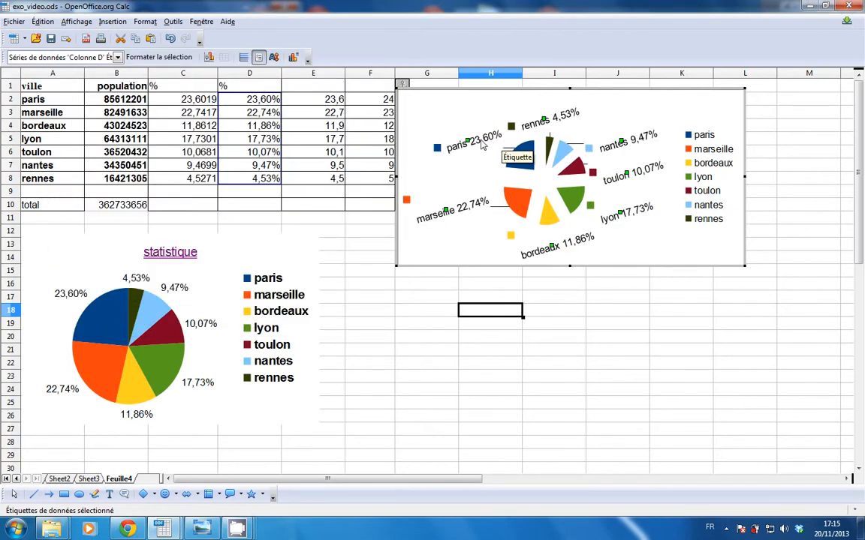
Turn off the category display in the exploded pie chart's data labels.
{"action": "left_click", "coordinate": [154, 57]}
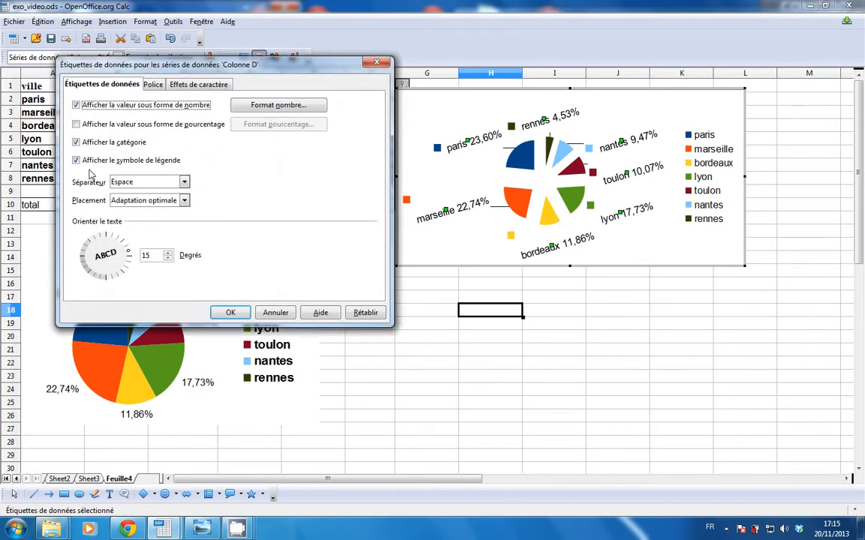
{"action": "left_click", "coordinate": [75, 142]}
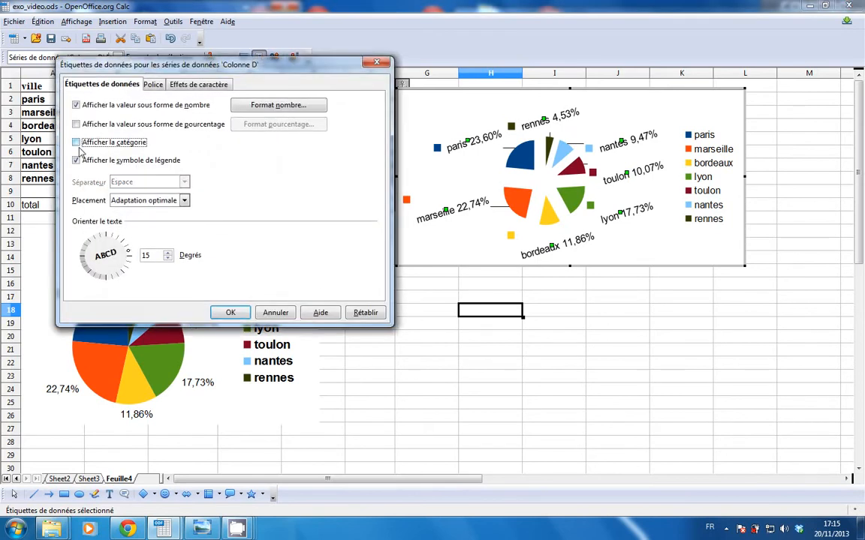
{"action": "left_click", "coordinate": [228, 312]}
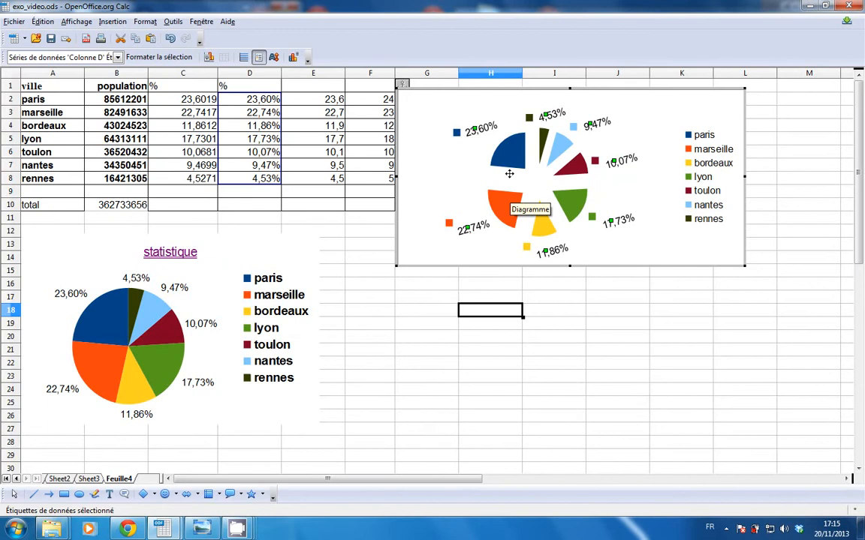
Format the exploded pie chart's legend so that its position is Gauche.
{"action": "left_click", "coordinate": [703, 186]}
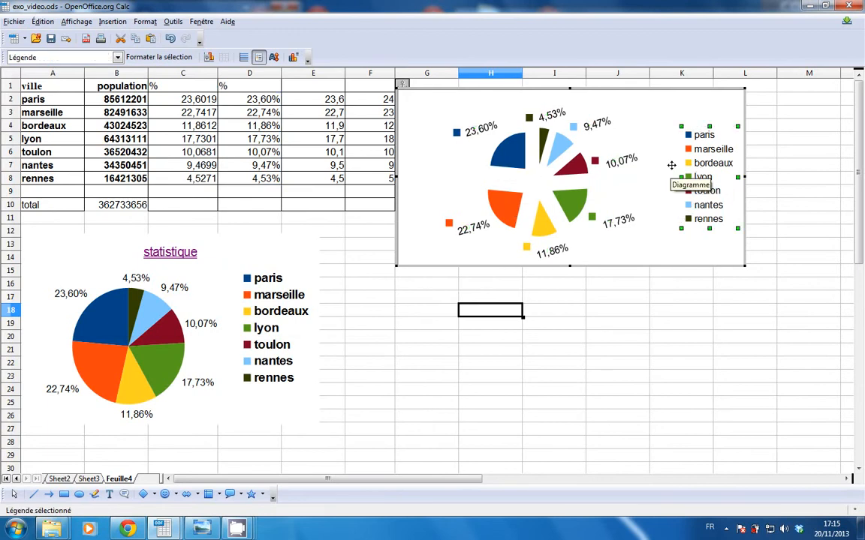
{"action": "right_click", "coordinate": [710, 167]}
{"action": "left_click", "coordinate": [710, 167]}
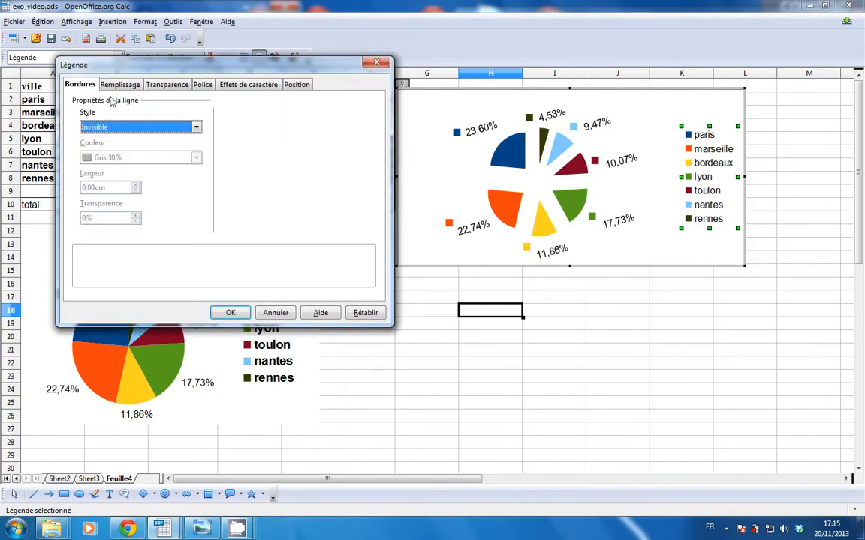
{"action": "left_click", "coordinate": [105, 84]}
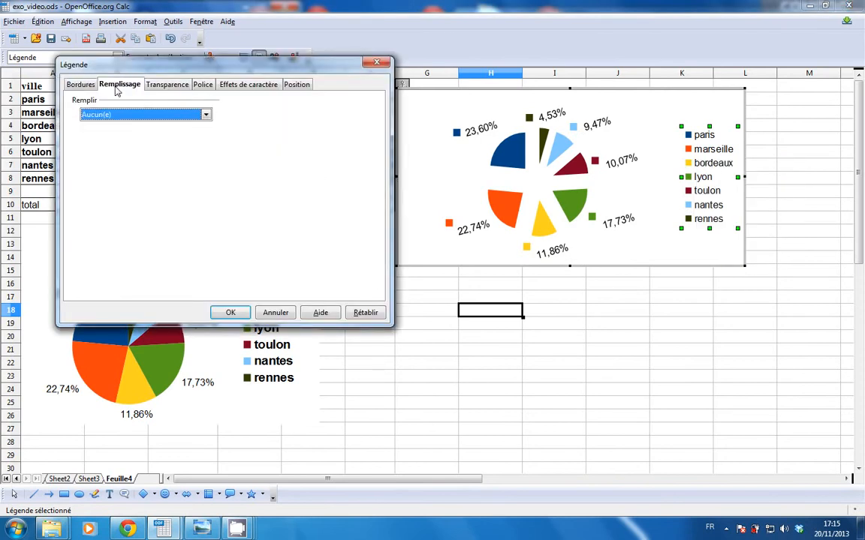
{"action": "left_click", "coordinate": [160, 84]}
{"action": "left_click", "coordinate": [202, 85]}
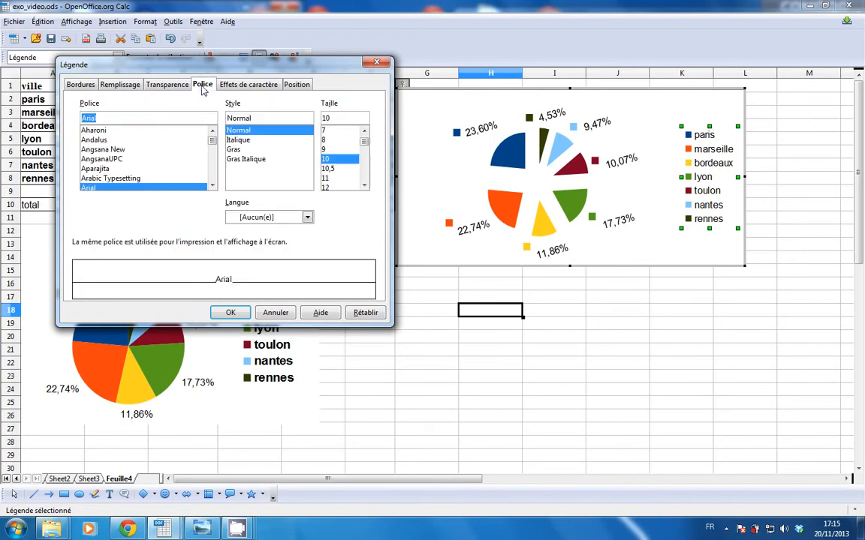
{"action": "left_click", "coordinate": [241, 86]}
{"action": "left_click", "coordinate": [296, 85]}
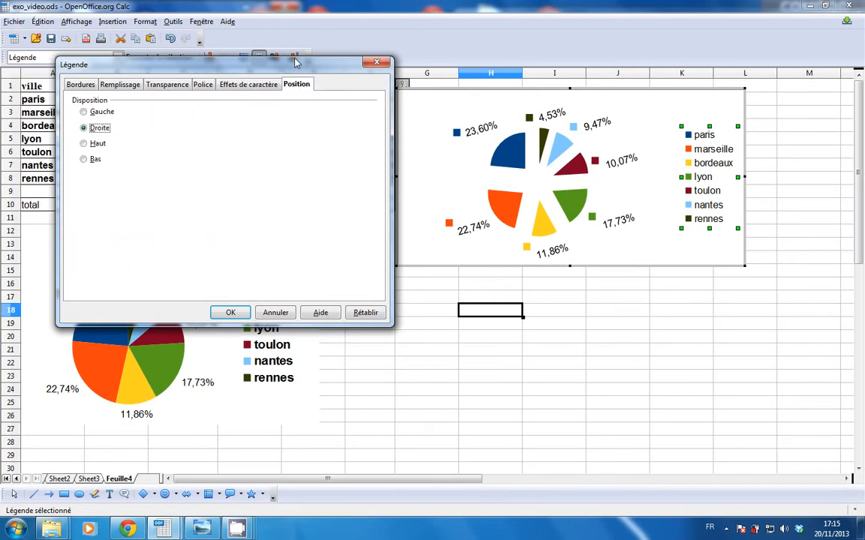
{"action": "left_click_drag", "start_coordinate": [295, 66], "coordinate": [306, 35]}
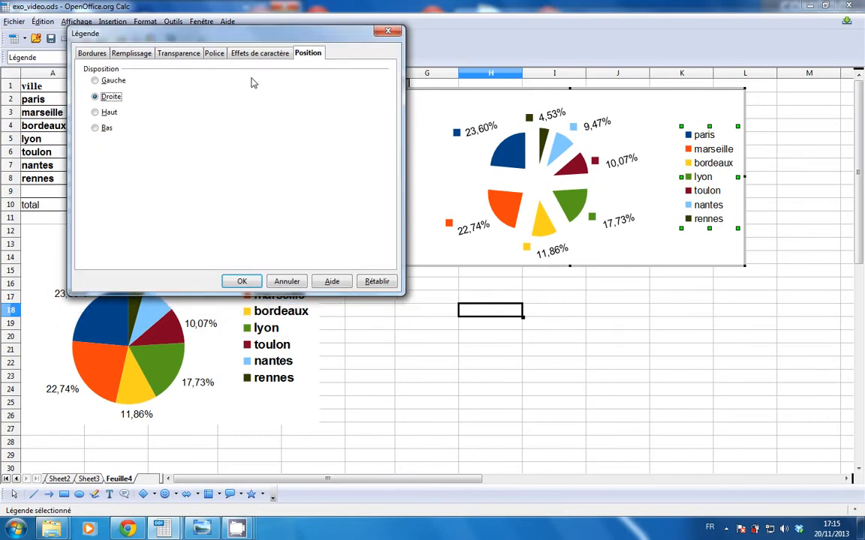
{"action": "left_click", "coordinate": [97, 81]}
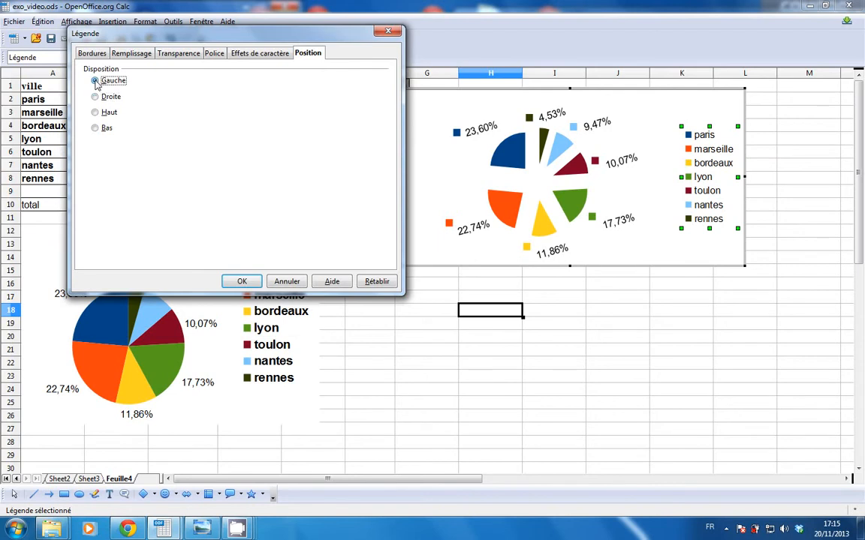
{"action": "left_click", "coordinate": [244, 282]}
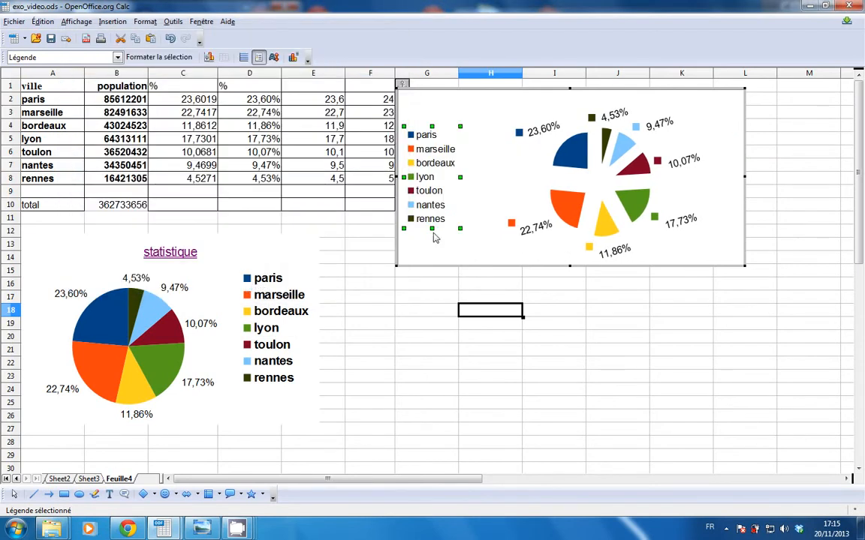
Insert the main title "mes stats" in the exploded pie chart.
{"action": "left_click", "coordinate": [487, 113]}
{"action": "right_click", "coordinate": [489, 117]}
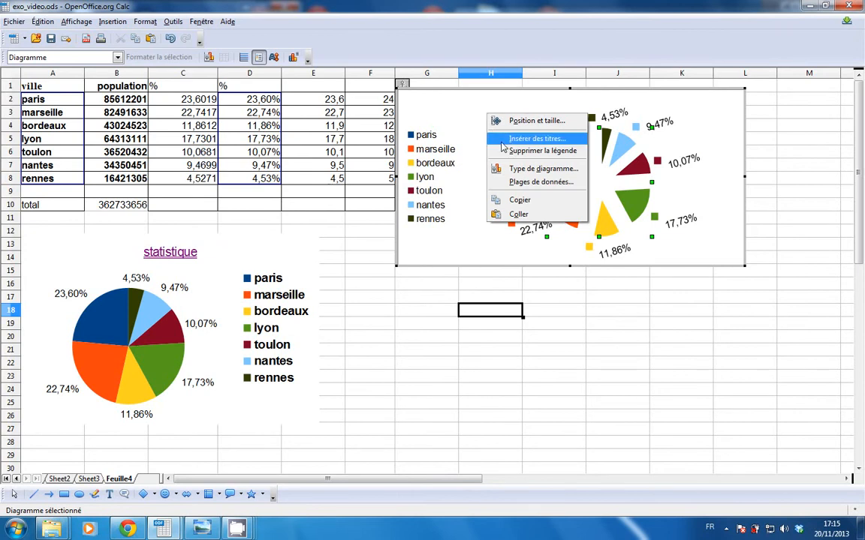
{"action": "left_click", "coordinate": [503, 141]}
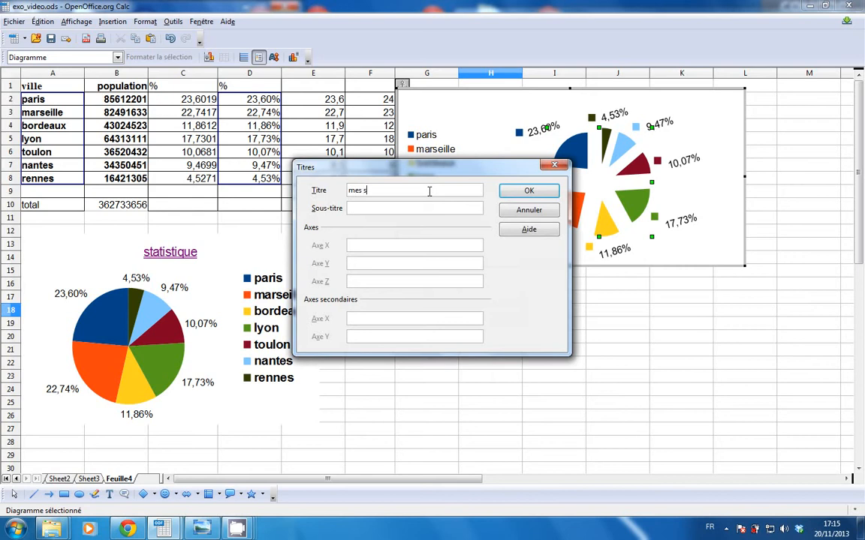
{"action": "type", "text": "mes stats"}
{"action": "left_click", "coordinate": [527, 192]}
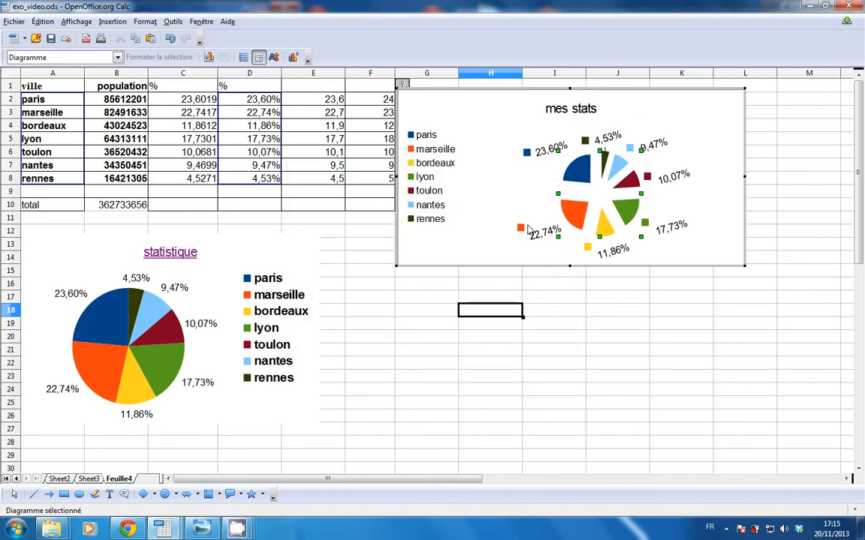
Leave chart editing and select the whole "mes stats" chart as an object on the sheet.
{"action": "left_click", "coordinate": [420, 291]}
{"action": "left_click", "coordinate": [422, 298]}
{"action": "left_click", "coordinate": [466, 144]}
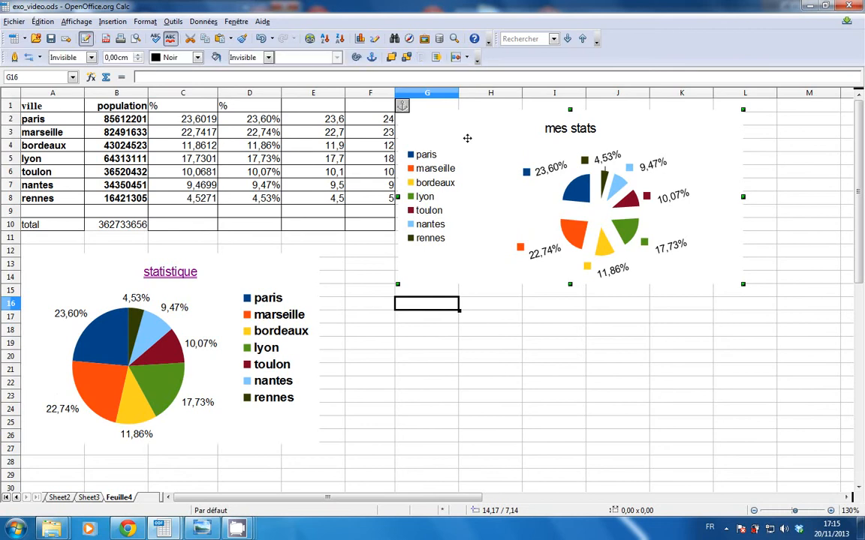
Move the "mes stats" chart clear of the table and start a new chart from cells A2:A8 and E2:E8.
{"action": "left_click_drag", "start_coordinate": [467, 143], "coordinate": [590, 147]}
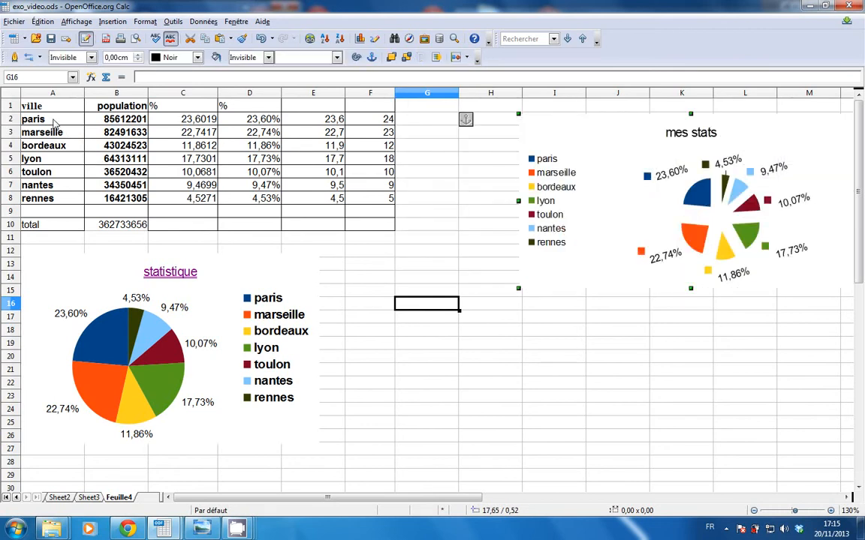
{"action": "left_click_drag", "start_coordinate": [54, 125], "coordinate": [46, 199]}
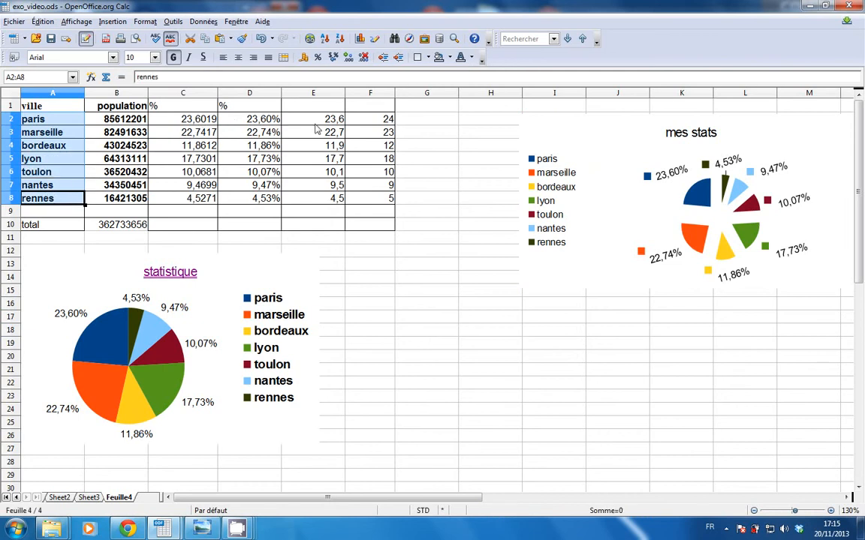
{"action": "left_click_drag", "start_coordinate": [328, 124], "coordinate": [328, 199]}
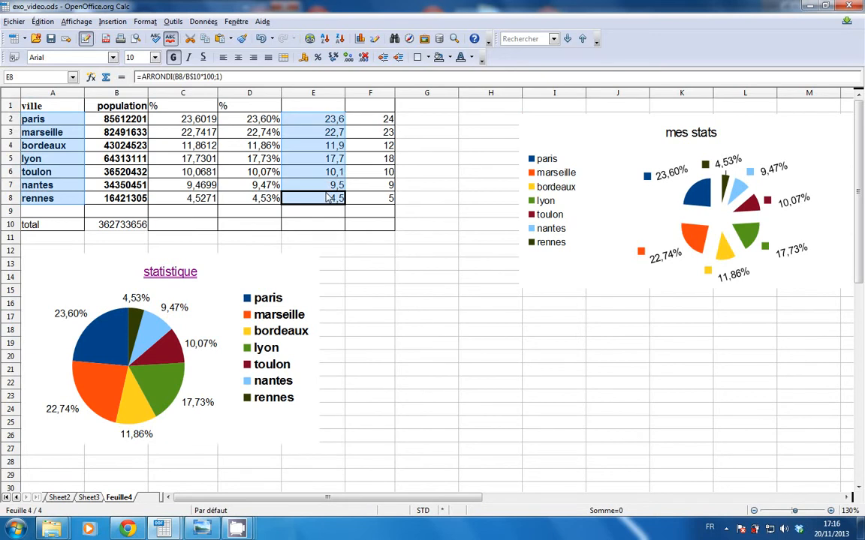
{"action": "left_click", "coordinate": [361, 40]}
{"action": "left_click_drag", "start_coordinate": [522, 316], "coordinate": [339, 125]}
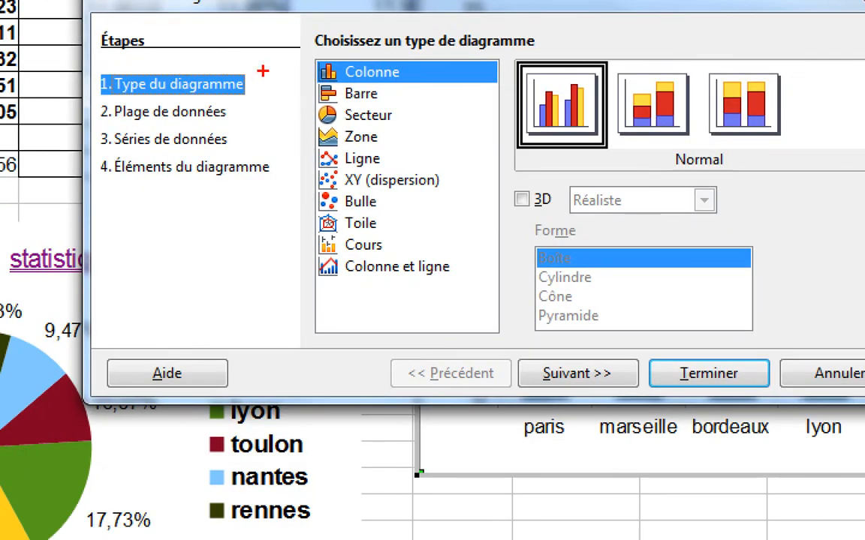
{"action": "mouse_move", "coordinate": [262, 71]}
{"action": "left_mouse_down"}
{"action": "mouse_move", "coordinate": [112, 50]}
{"action": "mouse_move", "coordinate": [38, 120]}
{"action": "mouse_move", "coordinate": [247, 225]}
{"action": "mouse_move", "coordinate": [271, 75]}
{"action": "left_mouse_up"}
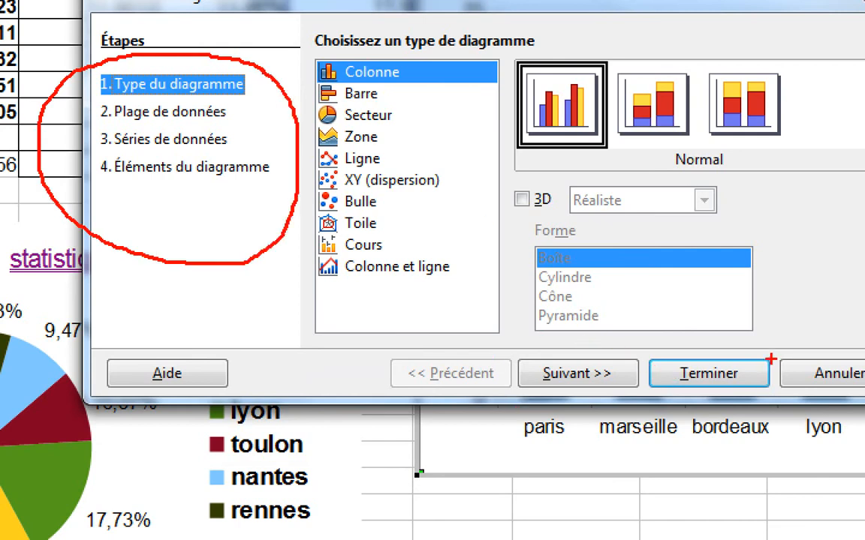
{"action": "mouse_move", "coordinate": [747, 349]}
{"action": "left_mouse_down"}
{"action": "mouse_move", "coordinate": [771, 360]}
{"action": "mouse_move", "coordinate": [656, 355]}
{"action": "mouse_move", "coordinate": [676, 415]}
{"action": "mouse_move", "coordinate": [773, 356]}
{"action": "left_mouse_up"}
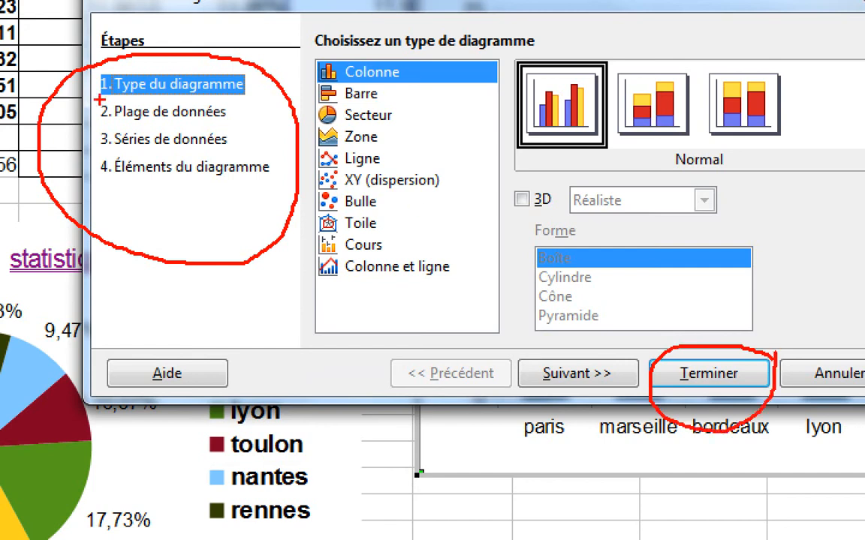
{"action": "mouse_move", "coordinate": [560, 345]}
{"action": "left_mouse_down"}
{"action": "mouse_move", "coordinate": [529, 347]}
{"action": "mouse_move", "coordinate": [578, 429]}
{"action": "mouse_move", "coordinate": [640, 387]}
{"action": "mouse_move", "coordinate": [593, 334]}
{"action": "left_mouse_up"}
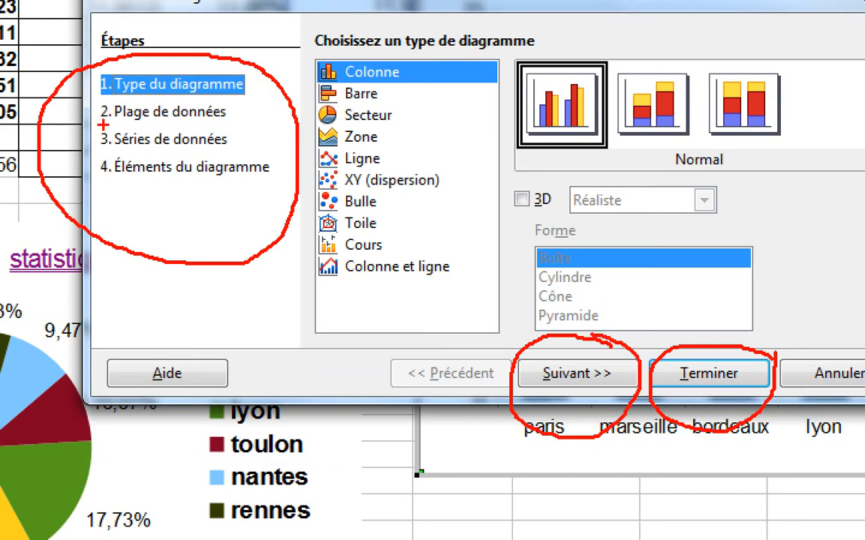
{"action": "left_click_drag", "start_coordinate": [114, 118], "coordinate": [278, 128]}
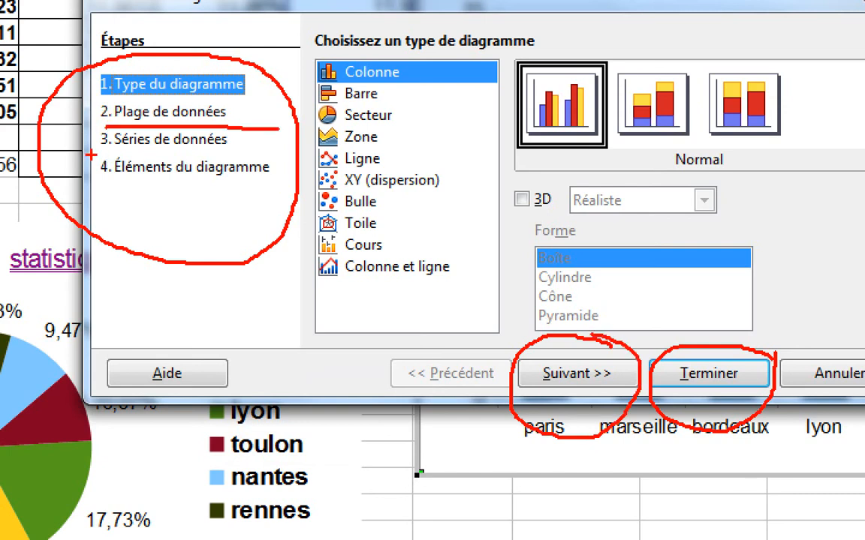
{"action": "left_click_drag", "start_coordinate": [93, 156], "coordinate": [271, 160]}
{"action": "left_click_drag", "start_coordinate": [104, 185], "coordinate": [299, 198]}
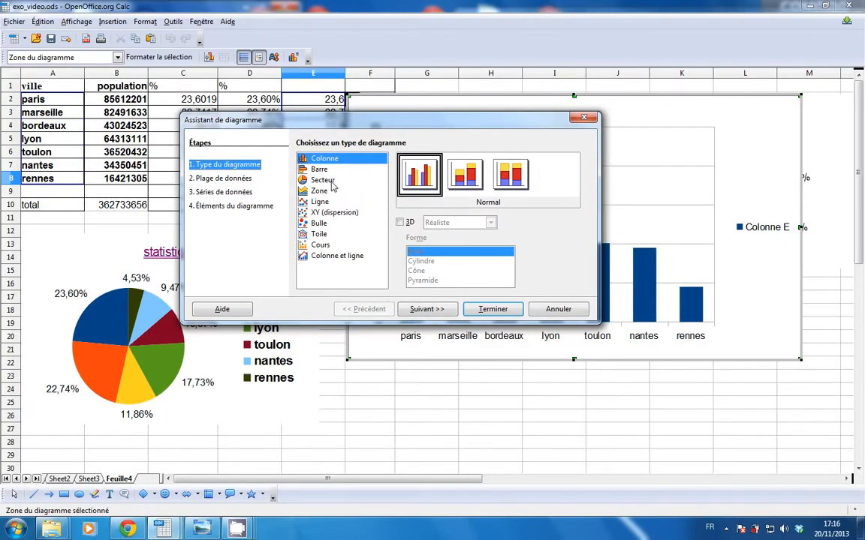
Choose the normal Secteur chart type and proceed to the data range settings, keeping the source table in view.
{"action": "left_click", "coordinate": [379, 116]}
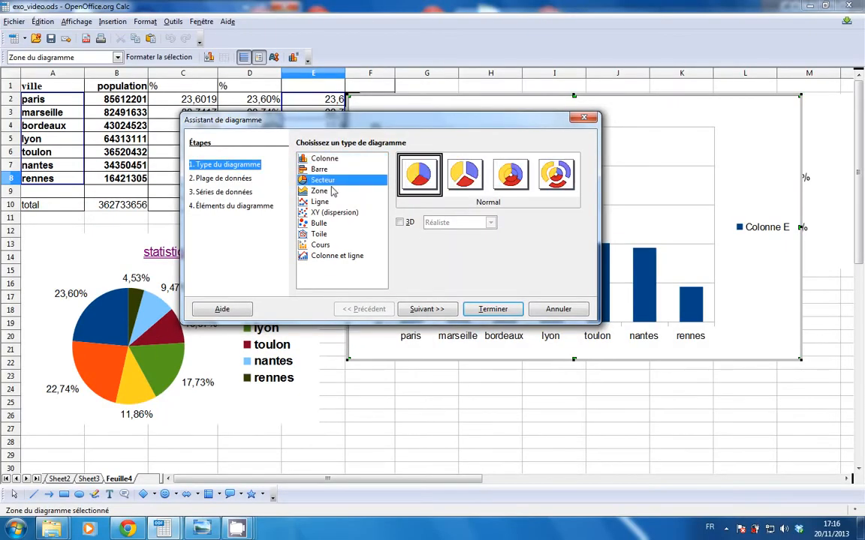
{"action": "left_click", "coordinate": [431, 310]}
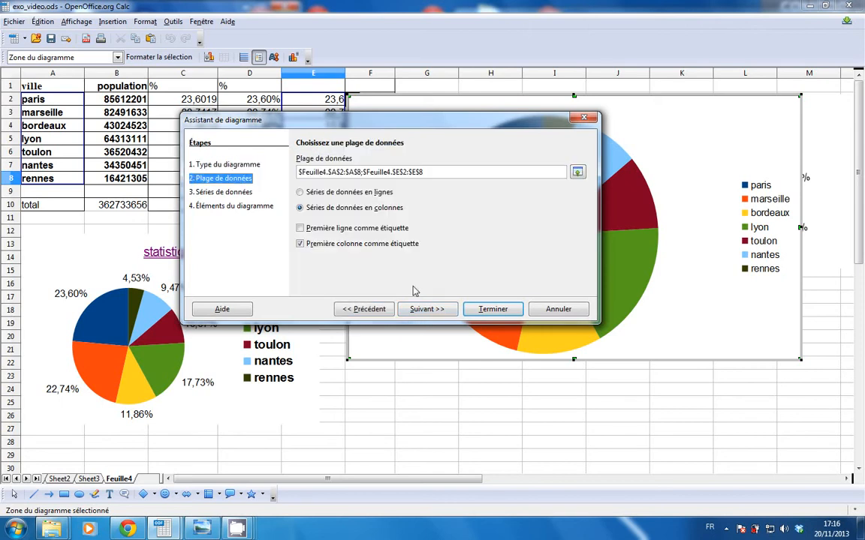
{"action": "left_click_drag", "start_coordinate": [312, 120], "coordinate": [198, 223]}
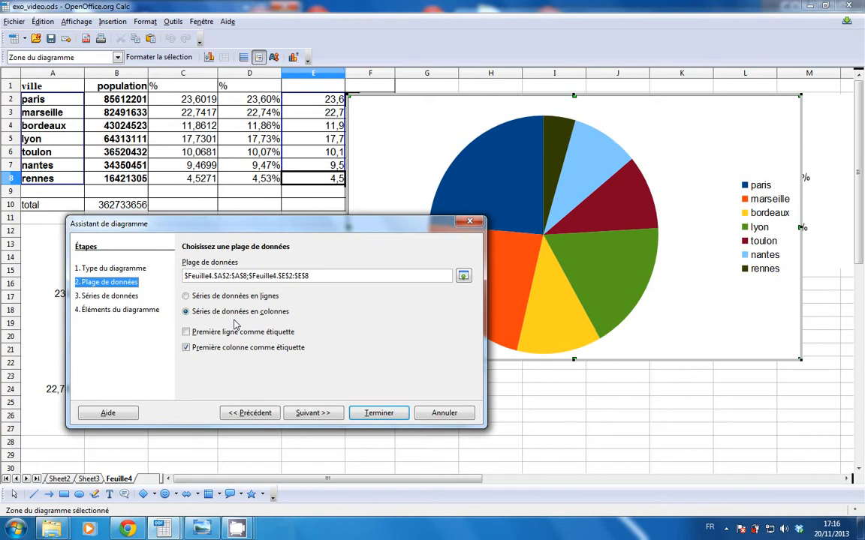
Try arranging the data series in rows and using the first row as labels, and revert both settings.
{"action": "left_click", "coordinate": [185, 296]}
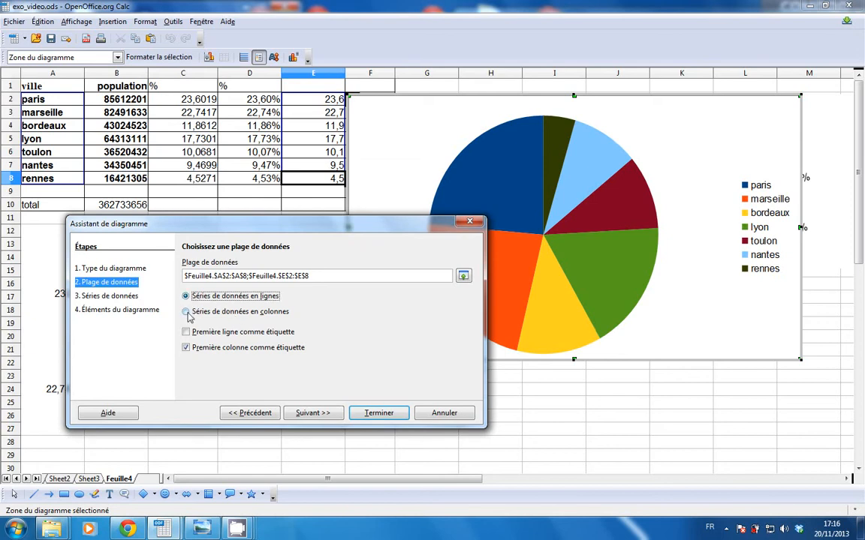
{"action": "left_click", "coordinate": [186, 312]}
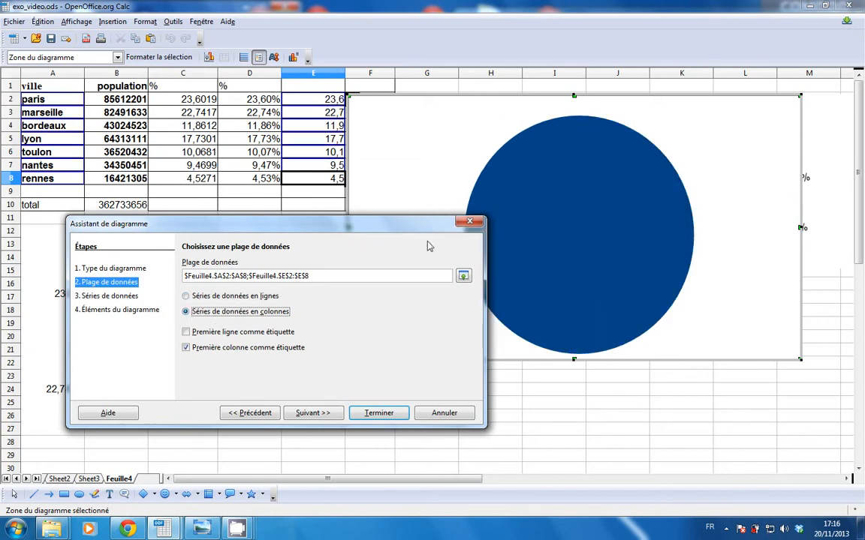
{"action": "left_click", "coordinate": [186, 297]}
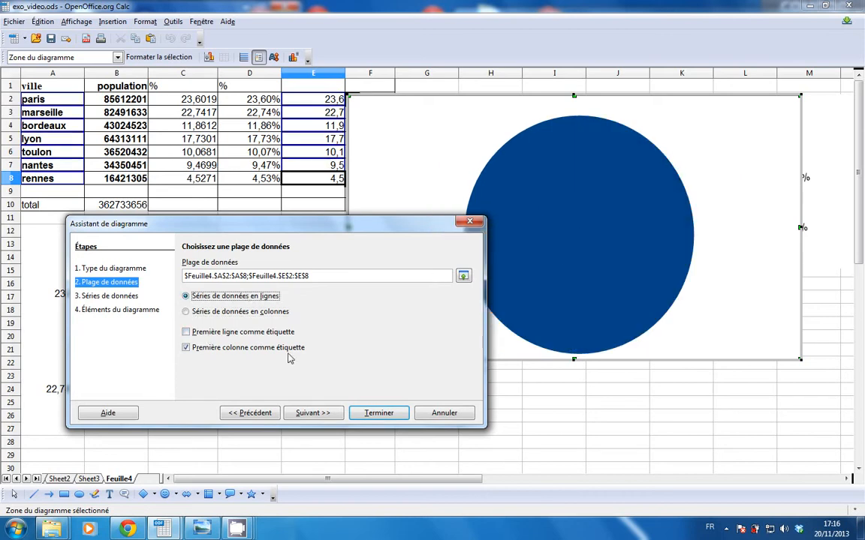
{"action": "left_click", "coordinate": [185, 311]}
{"action": "left_click", "coordinate": [188, 332]}
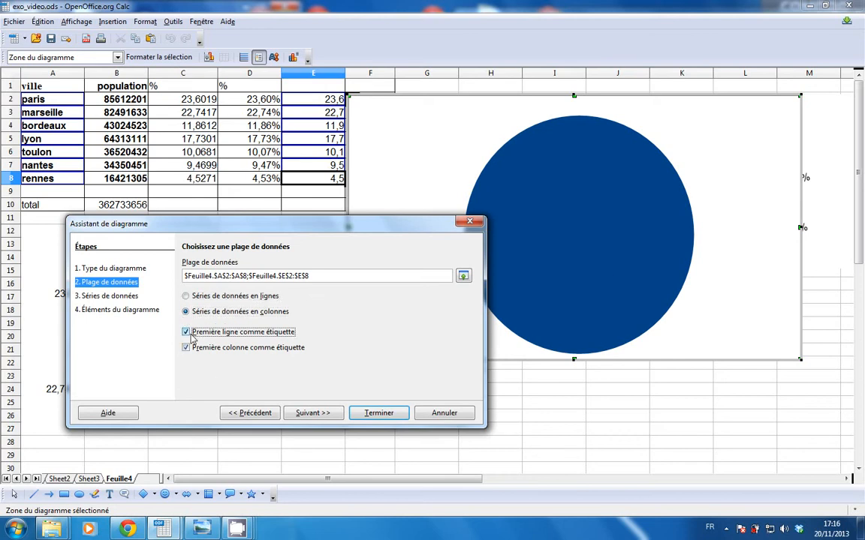
{"action": "left_click", "coordinate": [193, 339]}
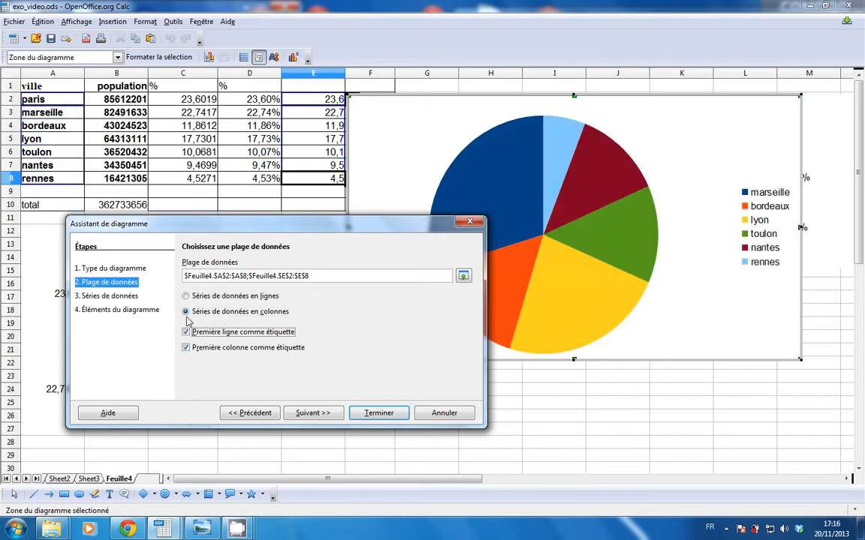
In the data series settings, set the Valeurs Y range to $Feuille4.$D$2:$D$8.
{"action": "left_click", "coordinate": [321, 417]}
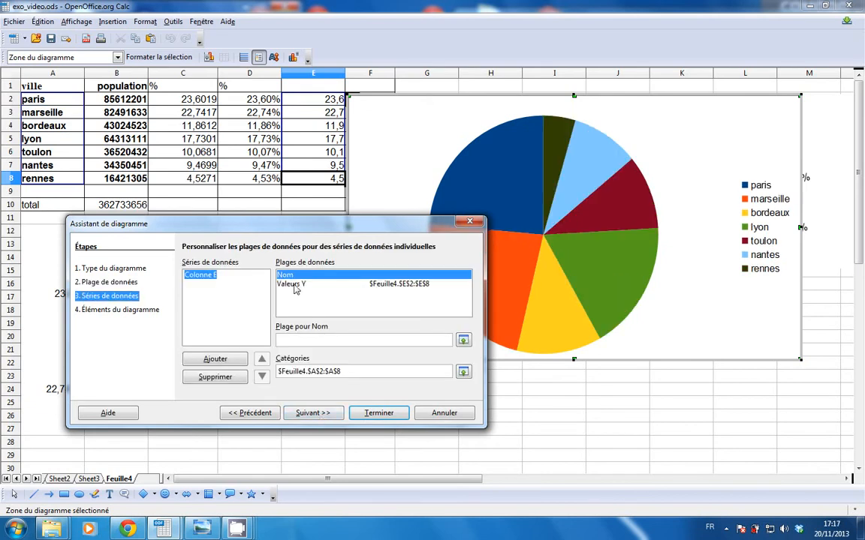
{"action": "left_click_drag", "start_coordinate": [288, 223], "coordinate": [278, 225]}
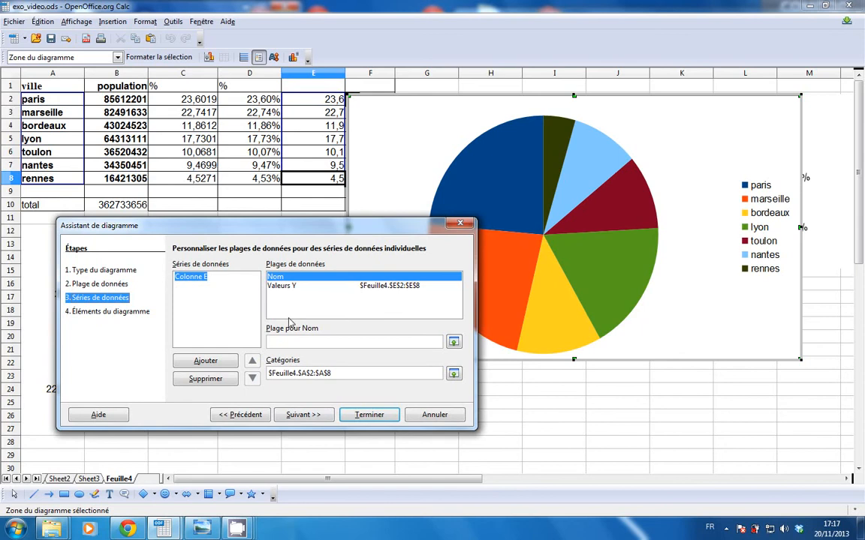
{"action": "left_click", "coordinate": [282, 287]}
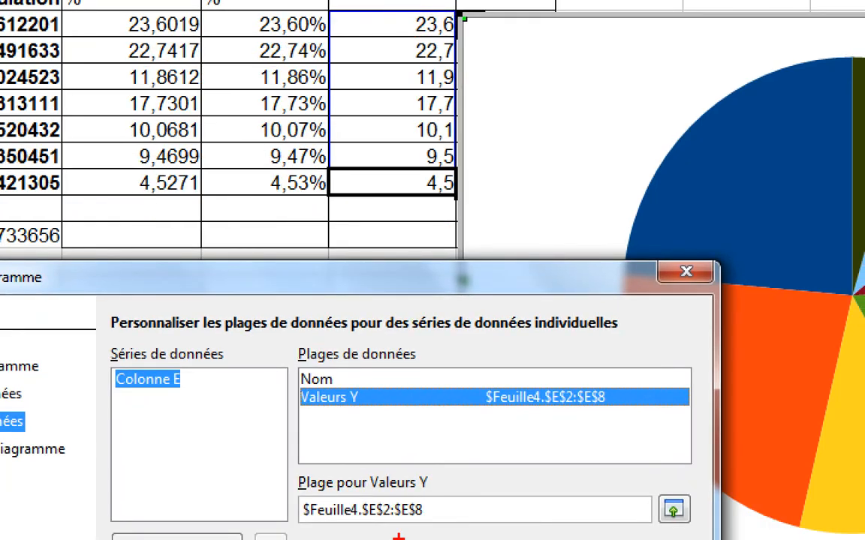
{"action": "mouse_move", "coordinate": [641, 383]}
{"action": "left_mouse_down"}
{"action": "mouse_move", "coordinate": [433, 389]}
{"action": "mouse_move", "coordinate": [661, 402]}
{"action": "left_mouse_up"}
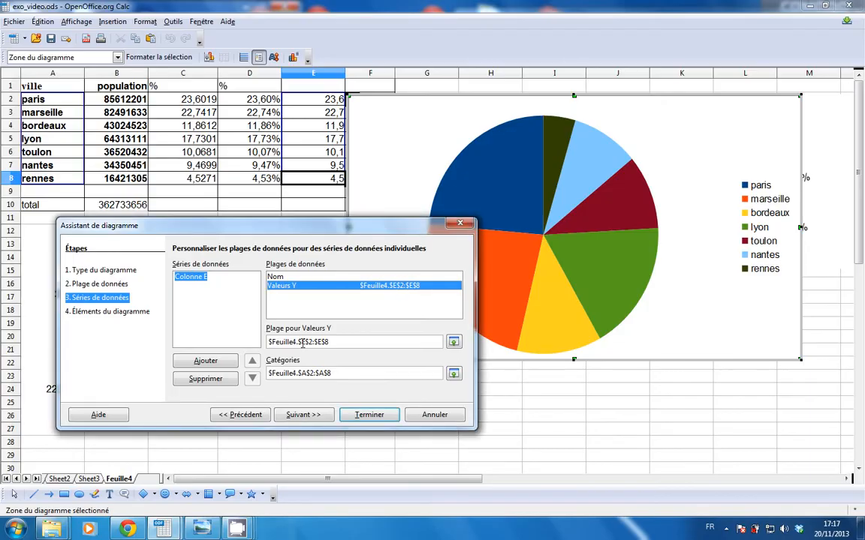
{"action": "left_click", "coordinate": [306, 342]}
{"action": "key", "text": "BackSpace"}
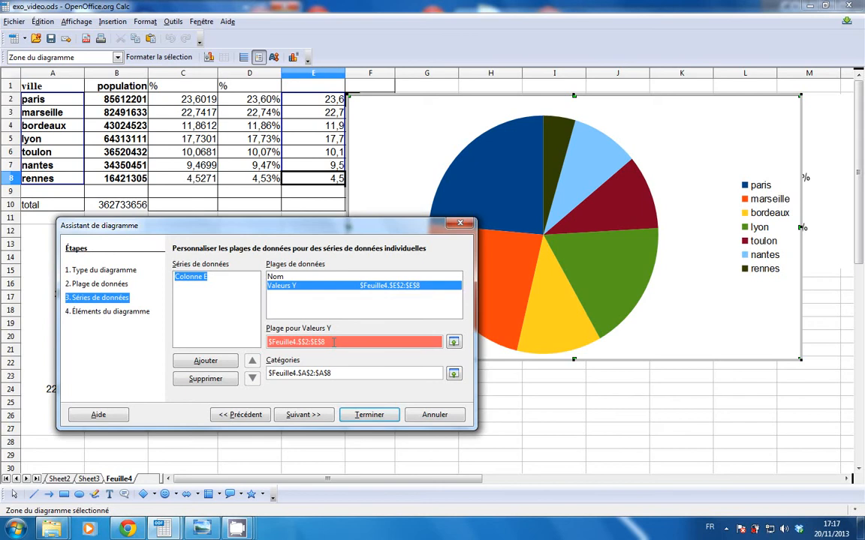
{"action": "type", "text": "D"}
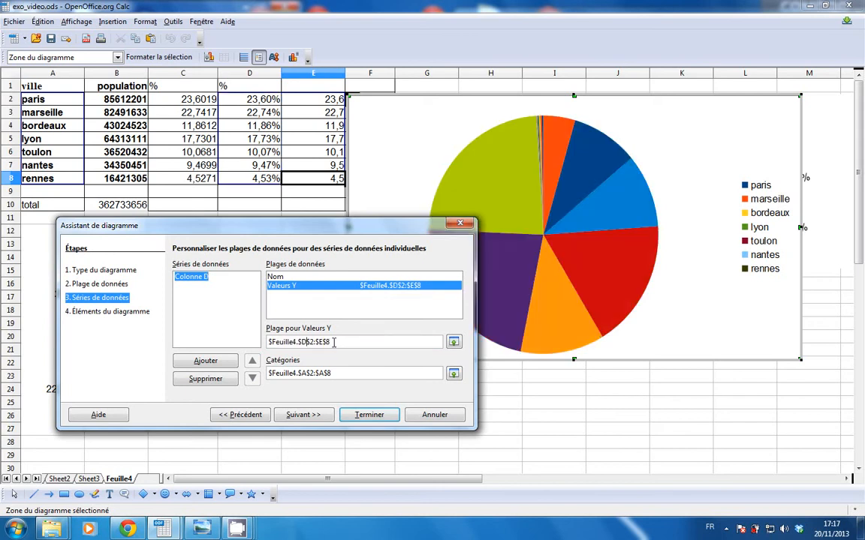
{"action": "key", "text": "BackSpace"}
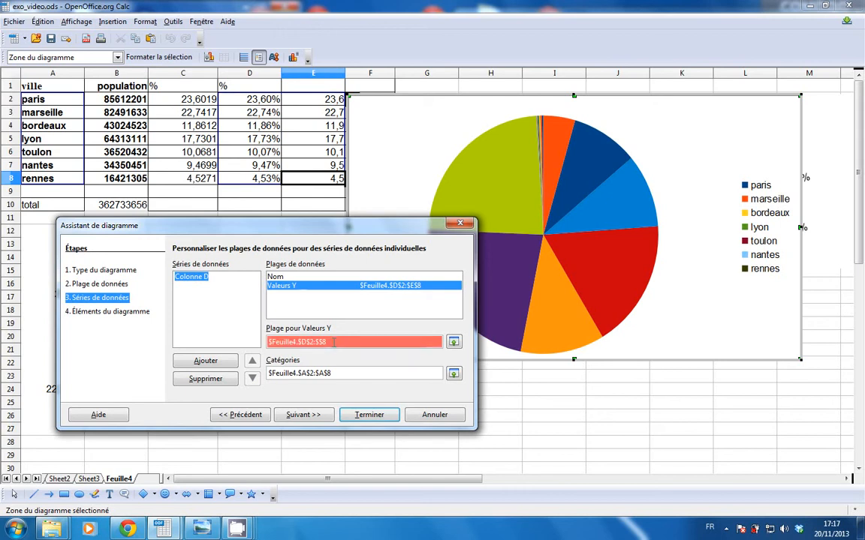
{"action": "type", "text": "D"}
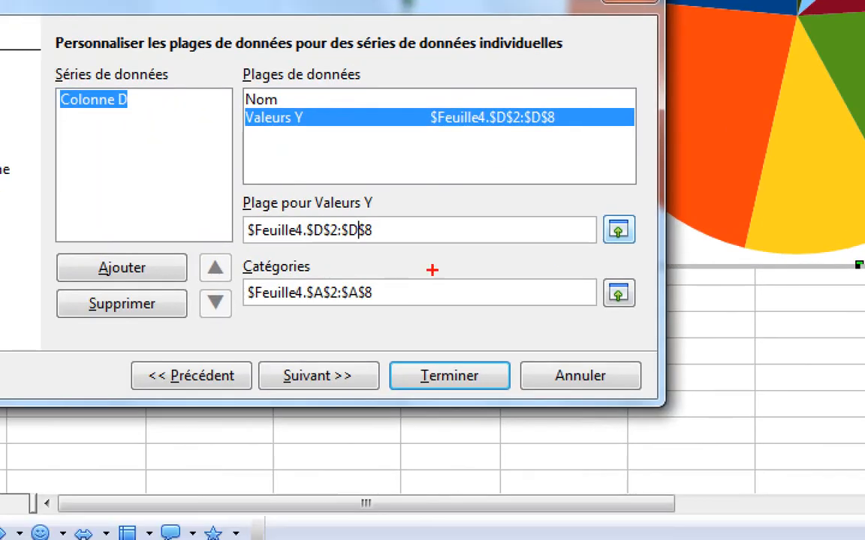
{"action": "mouse_move", "coordinate": [655, 204]}
{"action": "left_mouse_down"}
{"action": "mouse_move", "coordinate": [643, 197]}
{"action": "mouse_move", "coordinate": [603, 265]}
{"action": "mouse_move", "coordinate": [662, 207]}
{"action": "left_mouse_up"}
{"action": "mouse_move", "coordinate": [404, 208]}
{"action": "left_mouse_down"}
{"action": "mouse_move", "coordinate": [233, 203]}
{"action": "mouse_move", "coordinate": [216, 241]}
{"action": "mouse_move", "coordinate": [439, 245]}
{"action": "mouse_move", "coordinate": [414, 200]}
{"action": "left_mouse_up"}
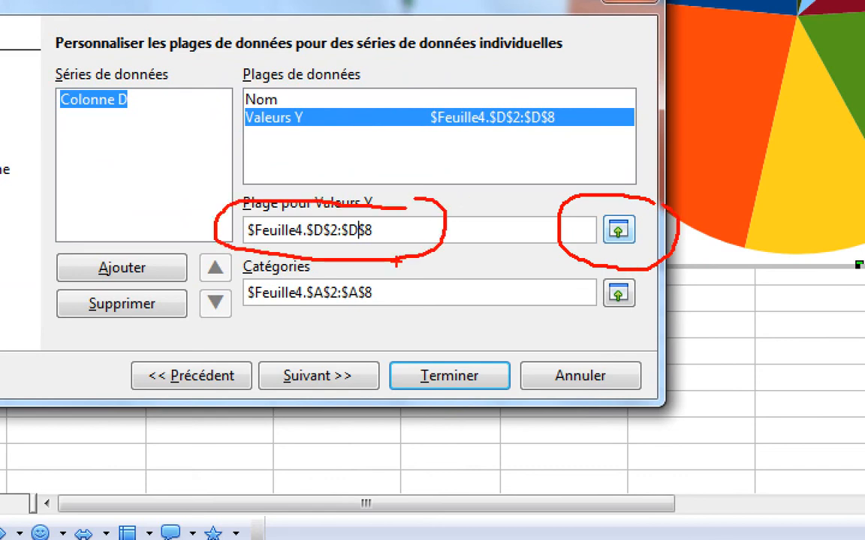
{"action": "mouse_move", "coordinate": [390, 272]}
{"action": "left_mouse_down"}
{"action": "mouse_move", "coordinate": [300, 274]}
{"action": "mouse_move", "coordinate": [207, 314]}
{"action": "mouse_move", "coordinate": [409, 268]}
{"action": "left_mouse_up"}
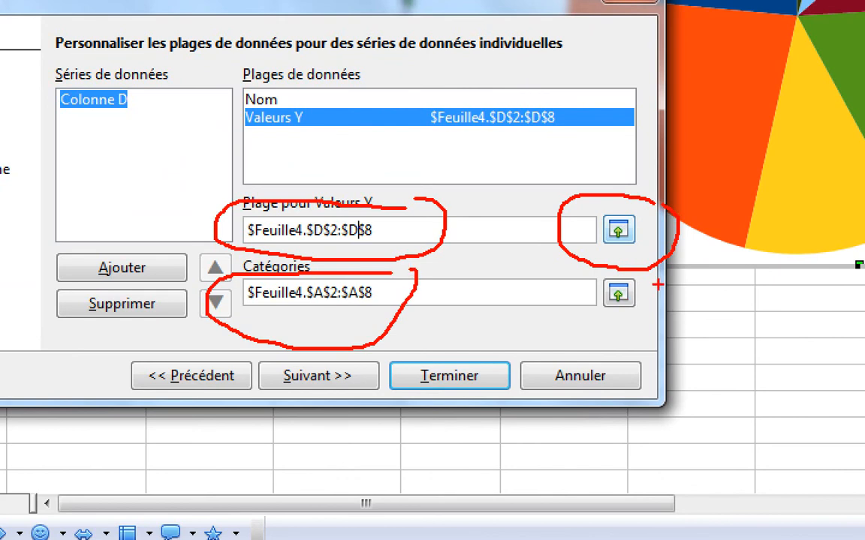
{"action": "mouse_move", "coordinate": [600, 268]}
{"action": "left_mouse_down"}
{"action": "mouse_move", "coordinate": [565, 314]}
{"action": "mouse_move", "coordinate": [660, 284]}
{"action": "left_mouse_up"}
{"action": "mouse_move", "coordinate": [328, 313]}
{"action": "left_mouse_down"}
{"action": "mouse_move", "coordinate": [307, 400]}
{"action": "mouse_move", "coordinate": [303, 327]}
{"action": "mouse_move", "coordinate": [284, 337]}
{"action": "left_mouse_up"}
{"action": "left_click_drag", "start_coordinate": [328, 313], "coordinate": [339, 328]}
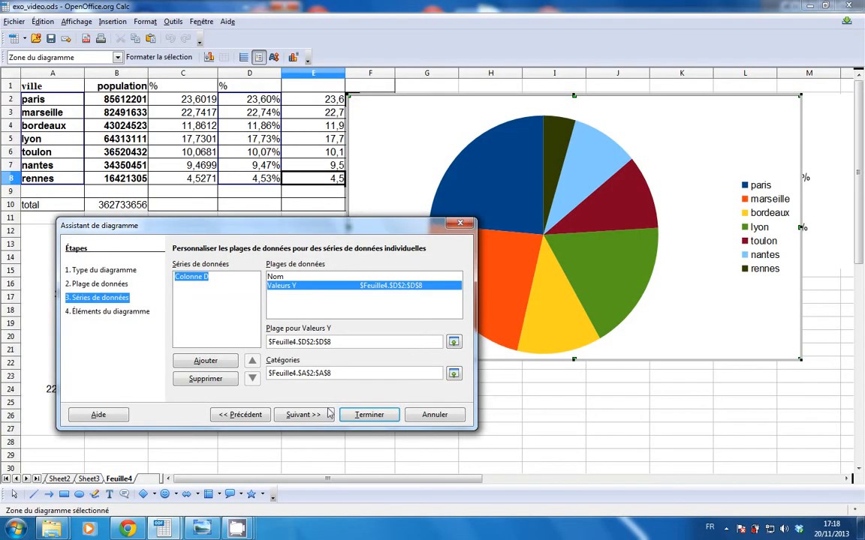
Set the new pie chart's legend position to Gauche in the chart elements settings and finish the wizard.
{"action": "left_click", "coordinate": [313, 416]}
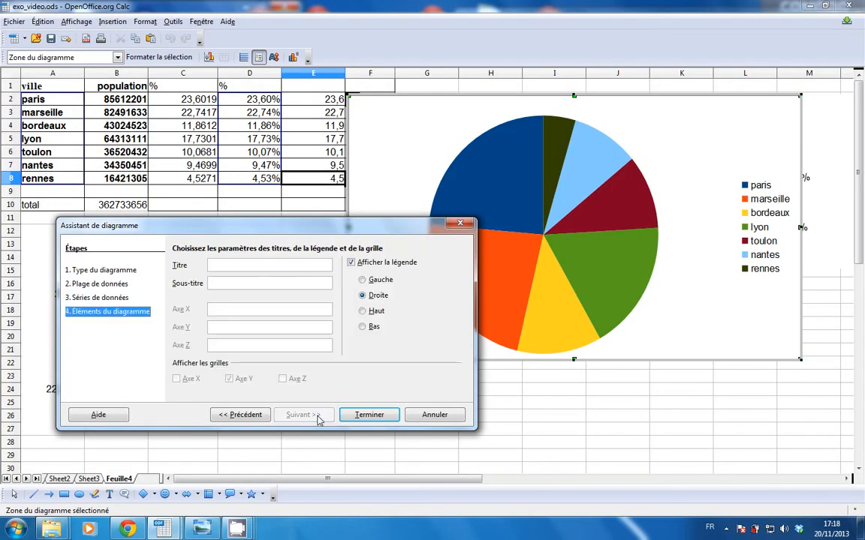
{"action": "left_click_drag", "start_coordinate": [283, 230], "coordinate": [344, 199]}
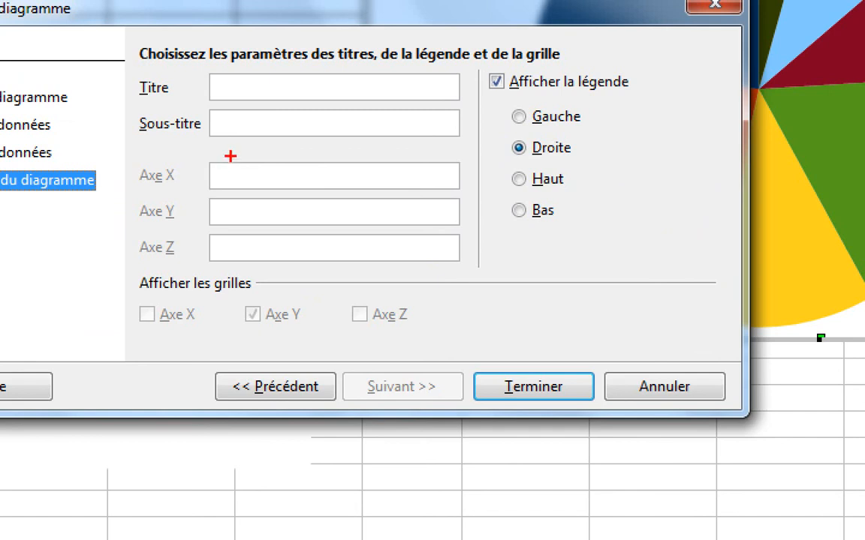
{"action": "mouse_move", "coordinate": [231, 152]}
{"action": "left_mouse_down"}
{"action": "mouse_move", "coordinate": [180, 202]}
{"action": "mouse_move", "coordinate": [217, 289]}
{"action": "left_mouse_up"}
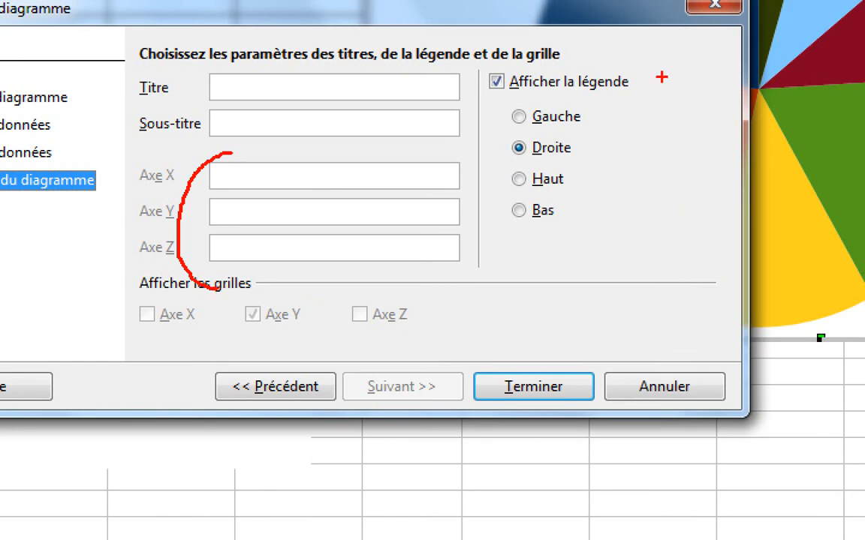
{"action": "mouse_move", "coordinate": [641, 66]}
{"action": "left_mouse_down"}
{"action": "mouse_move", "coordinate": [652, 72]}
{"action": "mouse_move", "coordinate": [456, 84]}
{"action": "mouse_move", "coordinate": [453, 171]}
{"action": "mouse_move", "coordinate": [570, 252]}
{"action": "mouse_move", "coordinate": [657, 74]}
{"action": "left_mouse_up"}
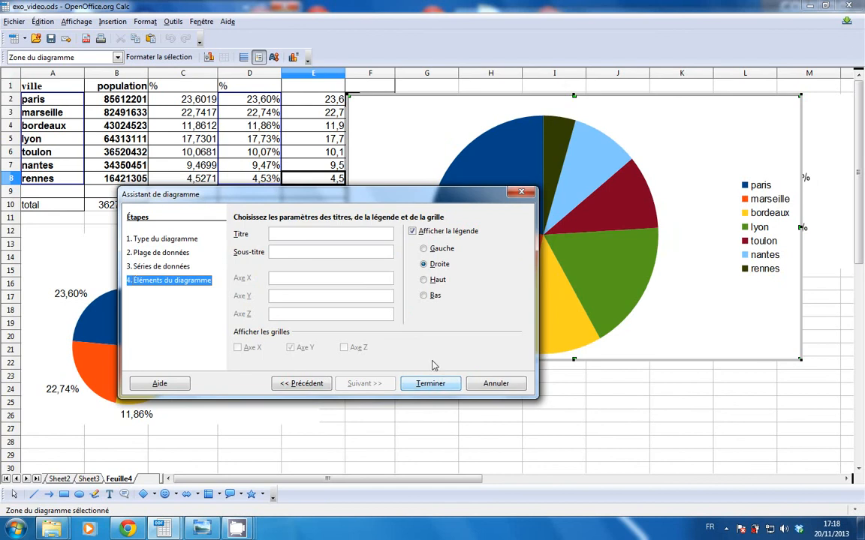
{"action": "left_click", "coordinate": [425, 248]}
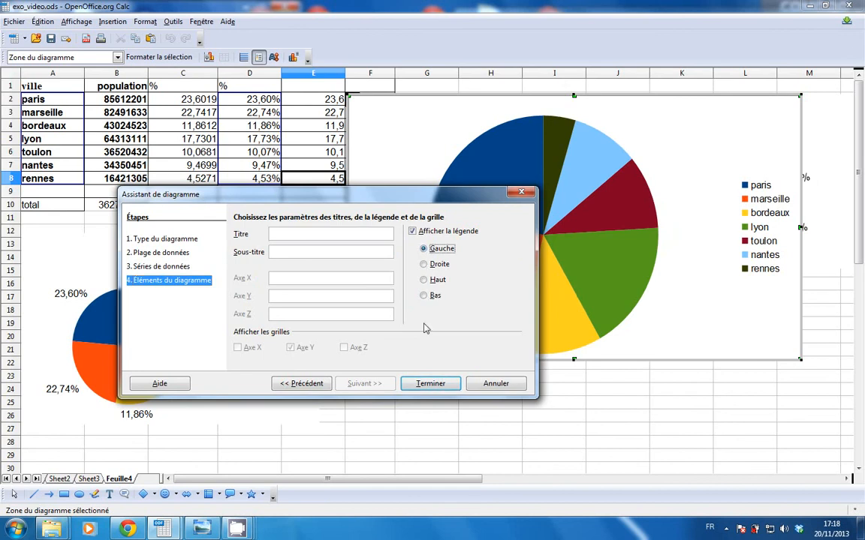
{"action": "left_click", "coordinate": [428, 383]}
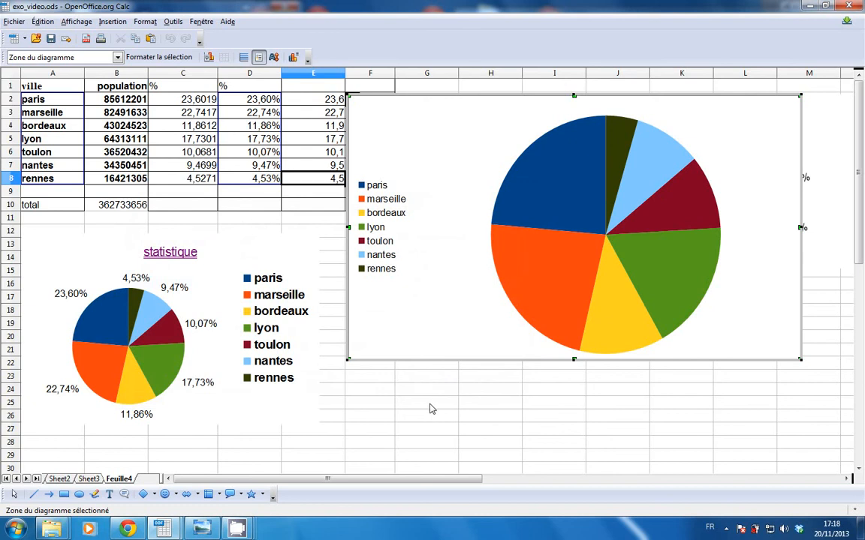
{"action": "left_click", "coordinate": [477, 223]}
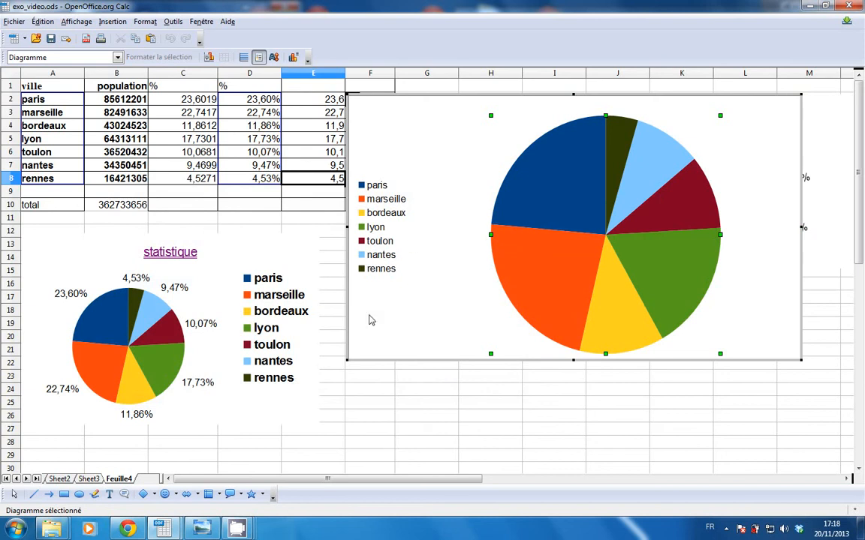
{"action": "mouse_move", "coordinate": [241, 533]}
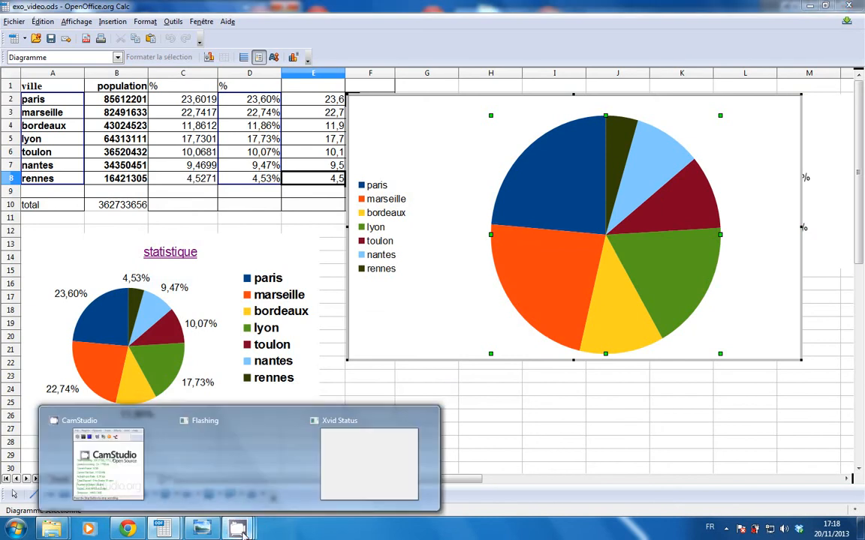